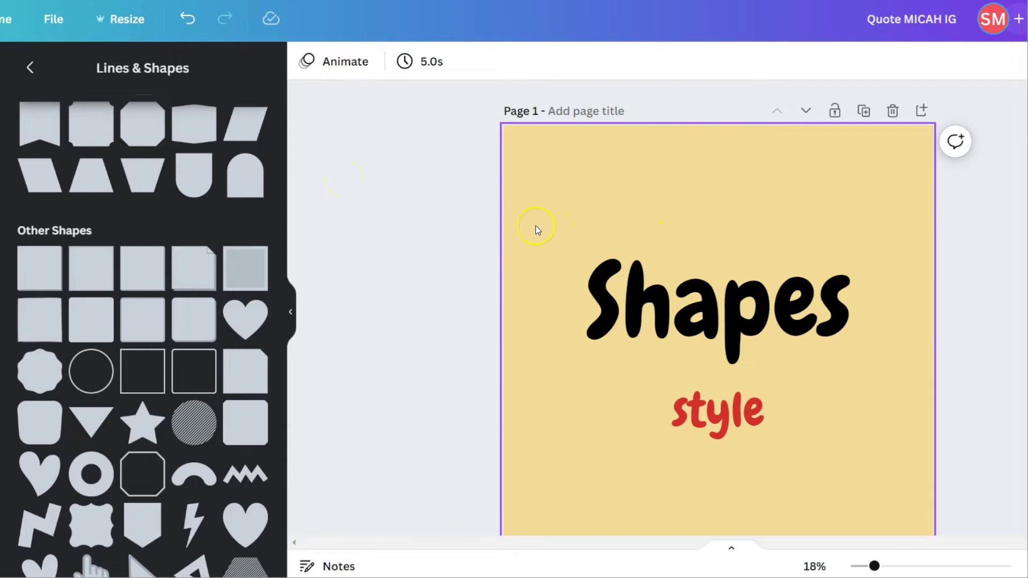
# Step: Delete the bordered dark red square from page 2
pyautogui.scroll(-7, 535, 226)
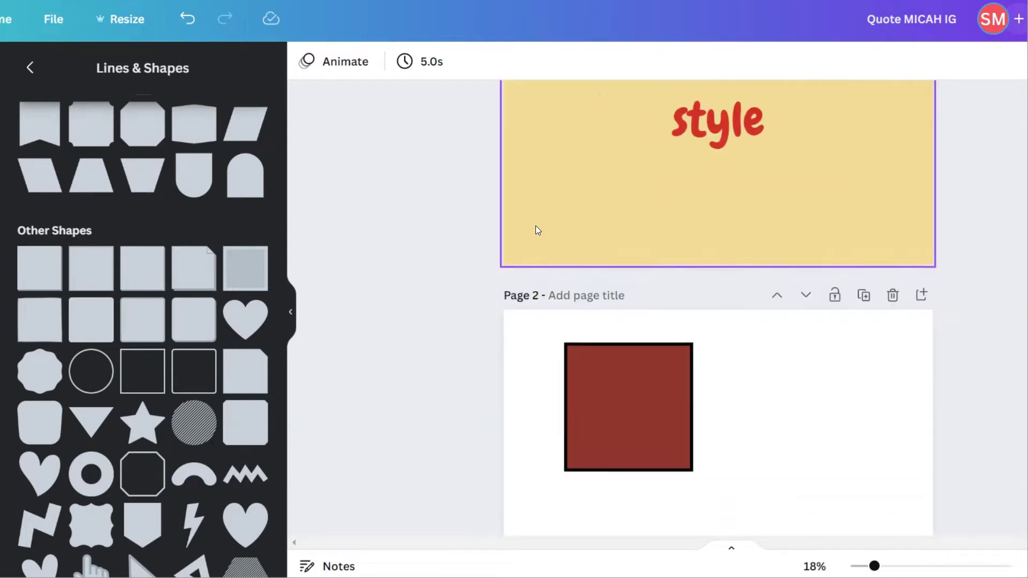
pyautogui.click(648, 271)
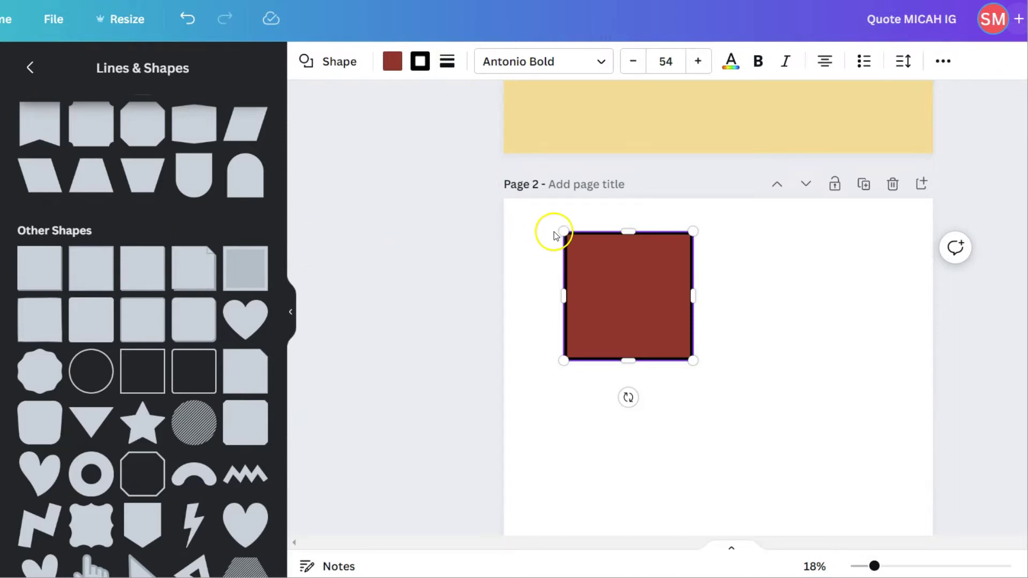
pyautogui.press('Delete')
# Step: Insert a new plain square from Shapes on page 2 and place it in the page's upper-left area
pyautogui.moveTo(283, 315); pyautogui.dragTo(310, 179)
pyautogui.click(36, 182)
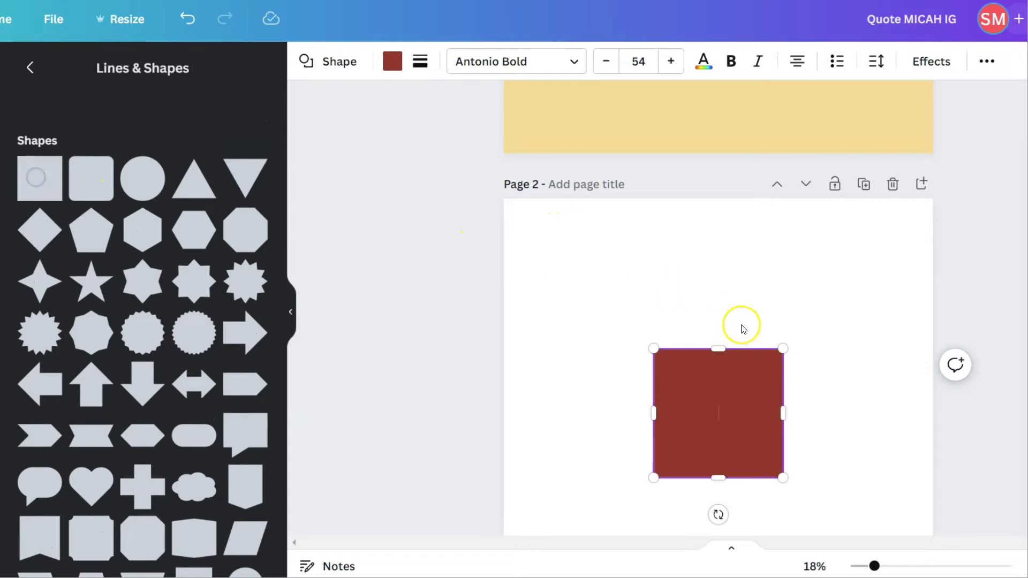
pyautogui.moveTo(734, 374); pyautogui.dragTo(652, 279)
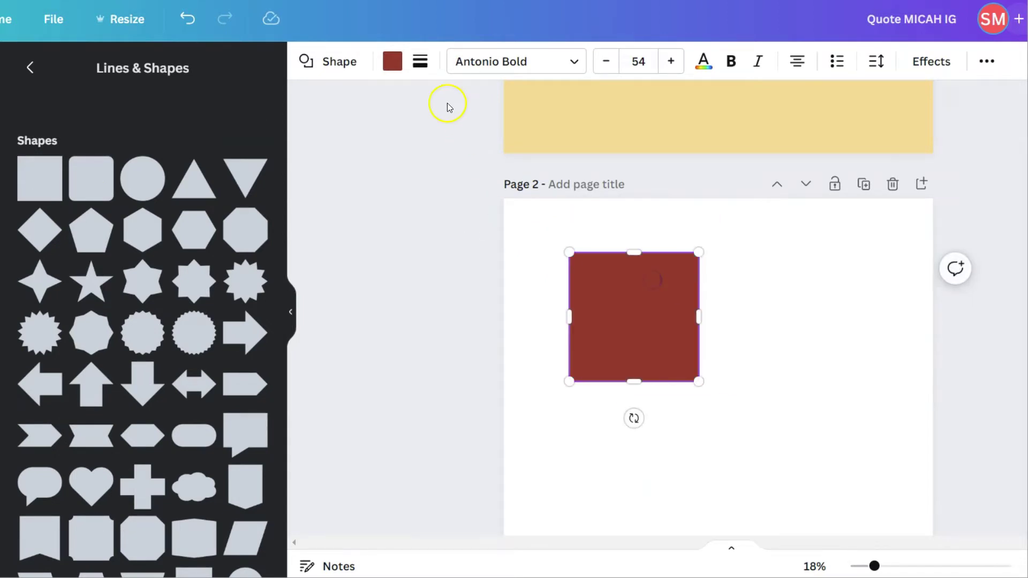
# Step: Give the new square a solid border with a border weight of 27
pyautogui.click(420, 62)
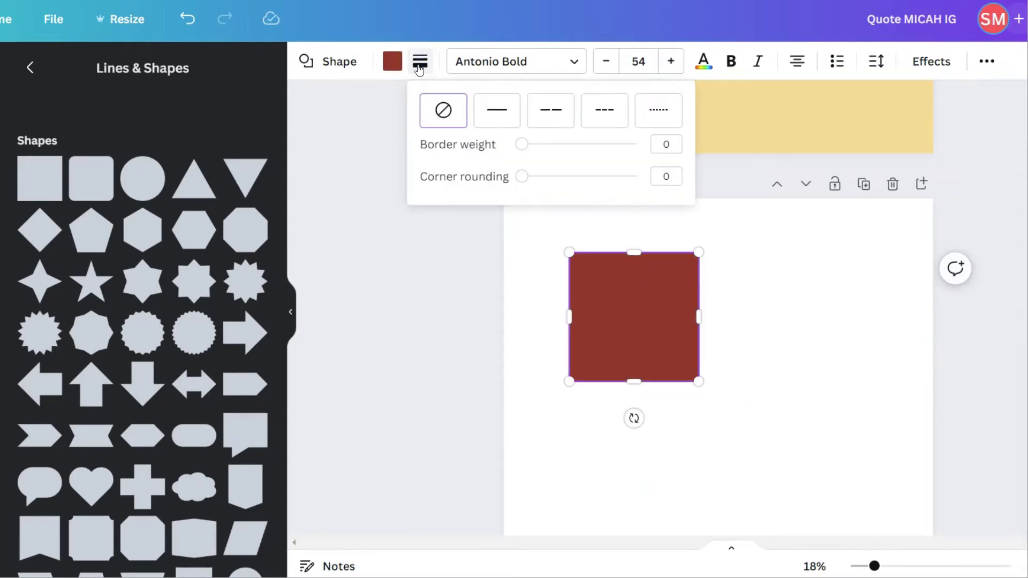
pyautogui.click(553, 118)
pyautogui.click(504, 118)
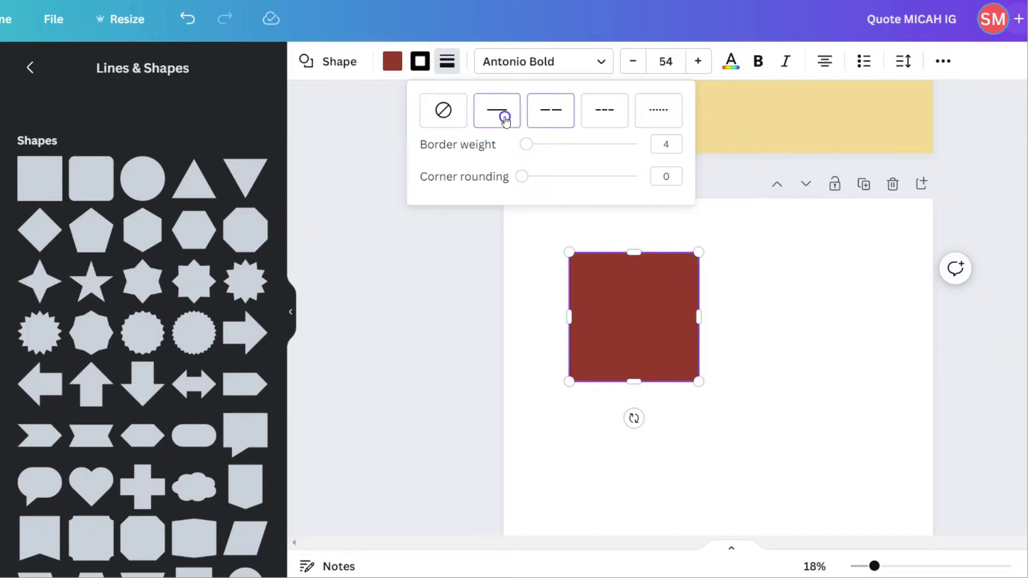
pyautogui.moveTo(525, 144); pyautogui.dragTo(552, 145)
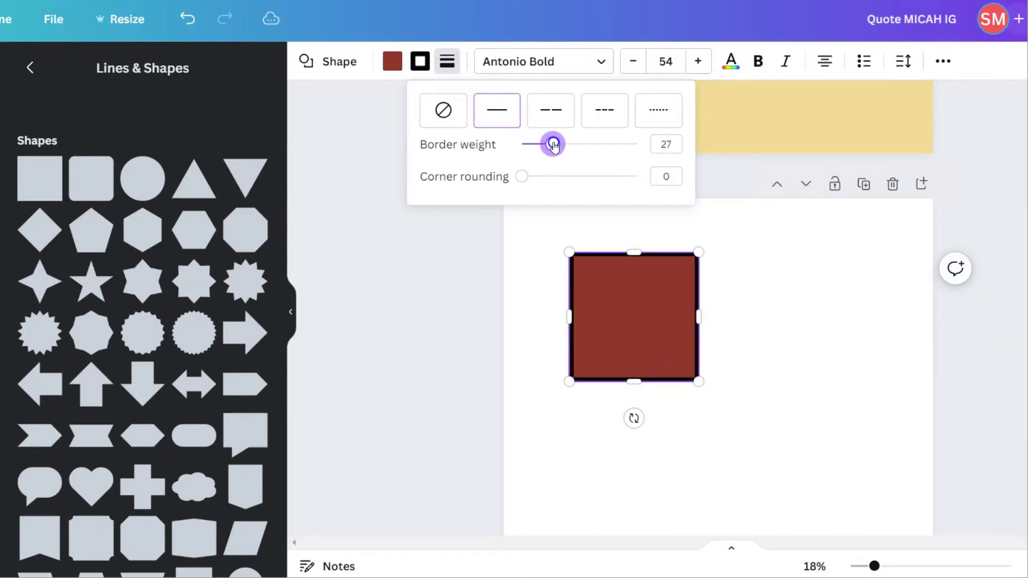
# Step: Reduce the square's border weight to 15
pyautogui.click(416, 63)
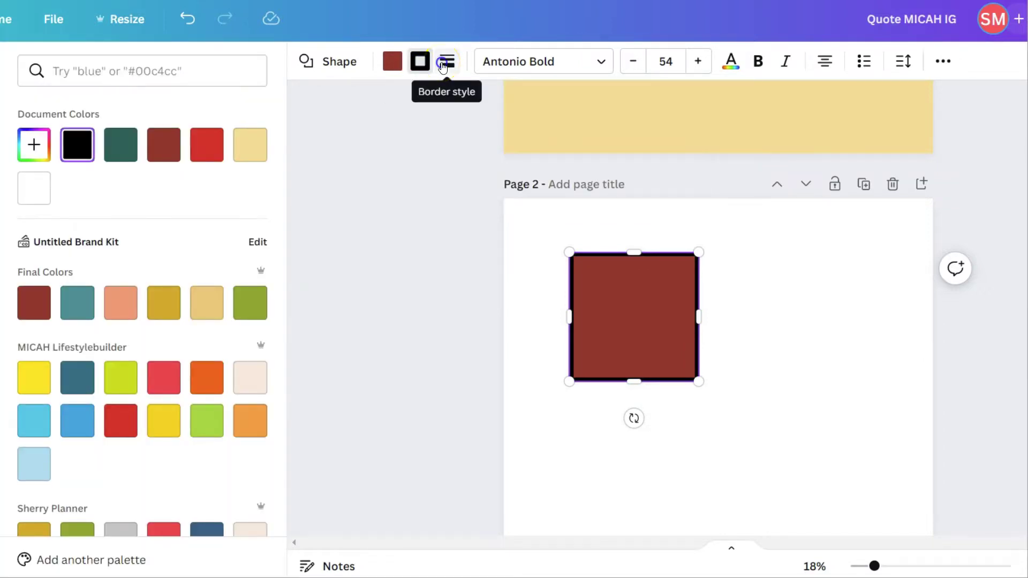
pyautogui.click(442, 63)
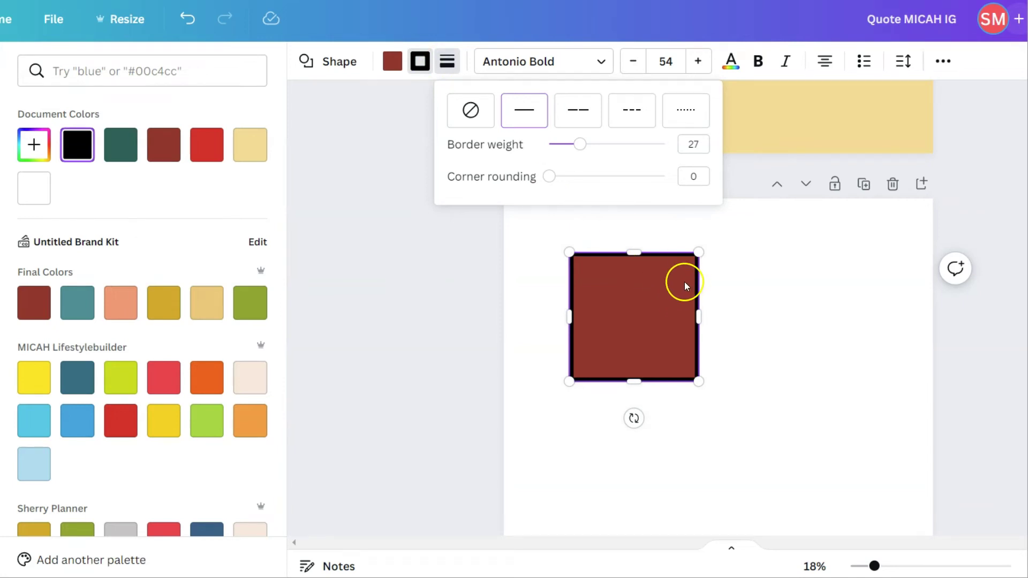
pyautogui.moveTo(581, 144); pyautogui.dragTo(566, 144)
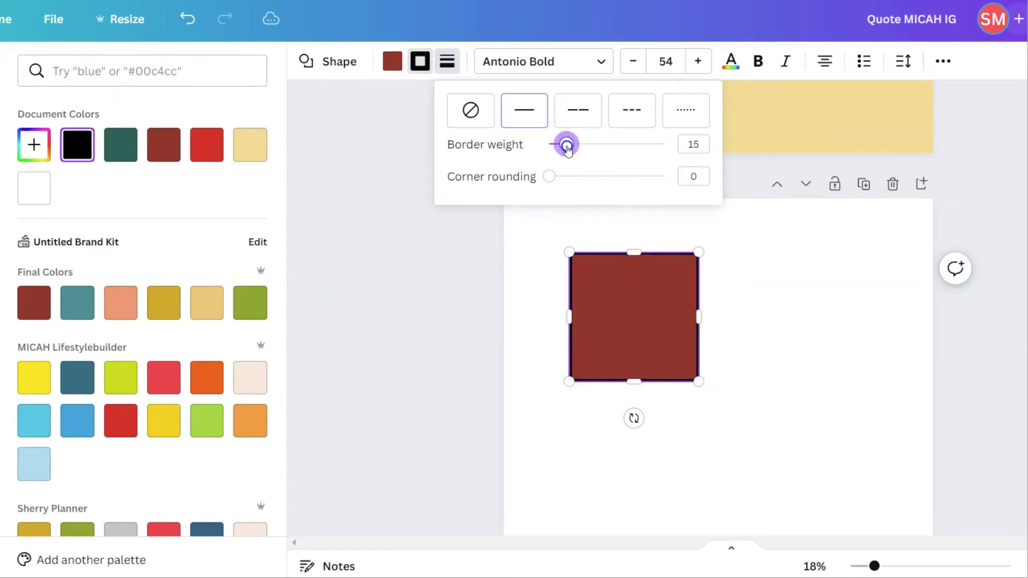
# Step: Fill the square with white and move it closer to the page's upper-left corner
pyautogui.click(389, 67)
pyautogui.click(78, 189)
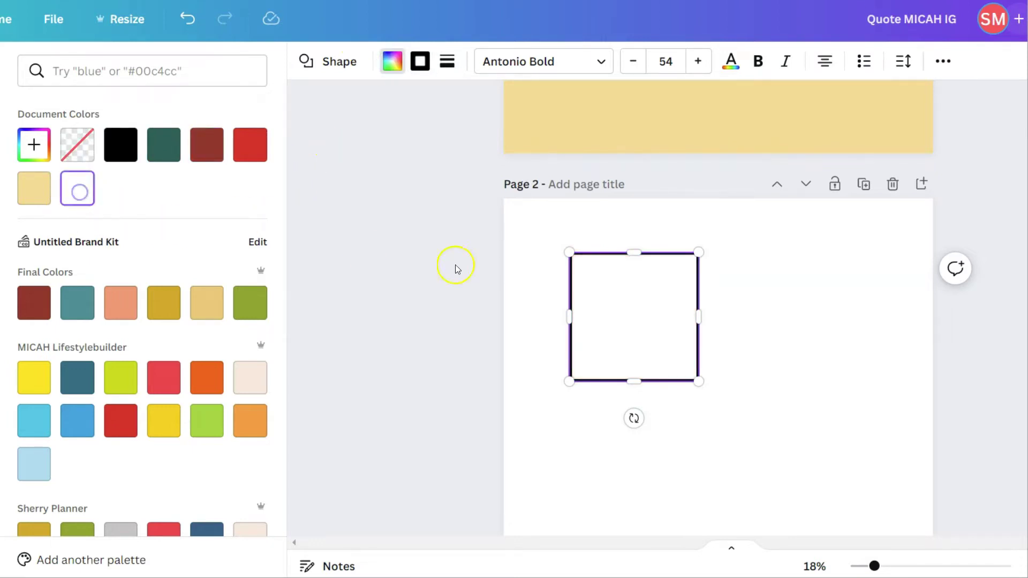
pyautogui.click(641, 309)
pyautogui.click(718, 336)
pyautogui.moveTo(642, 326); pyautogui.dragTo(606, 301)
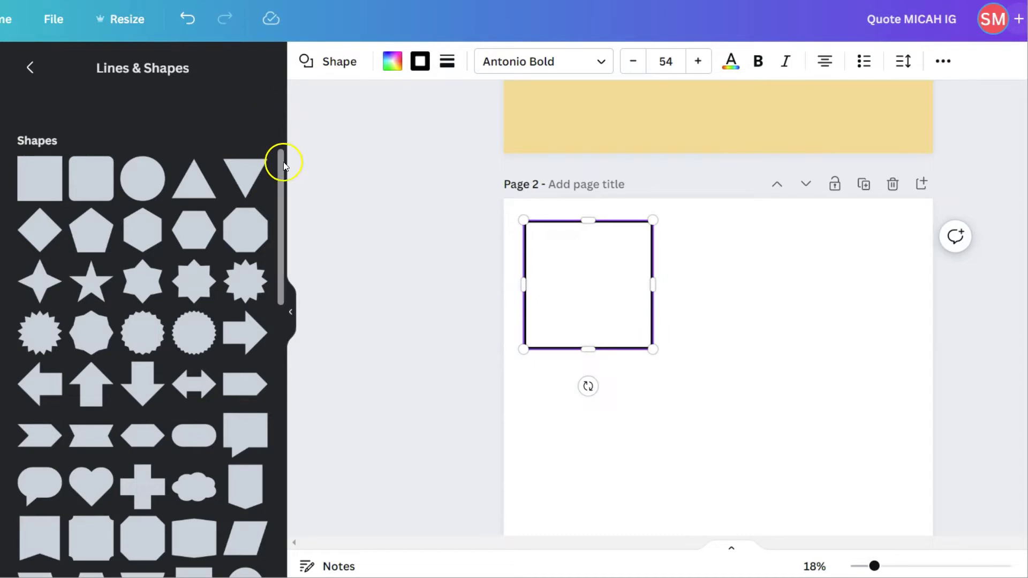
# Step: Insert the square outline from Other Shapes on page 2 and shrink it to about 198 by 198 beside the first square
pyautogui.moveTo(283, 174); pyautogui.dragTo(283, 295)
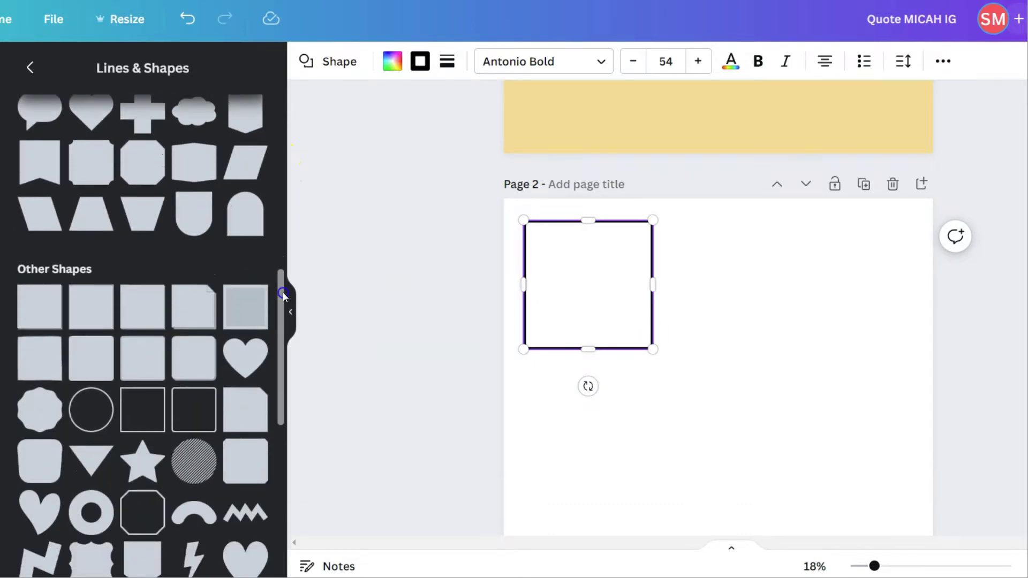
pyautogui.click(152, 413)
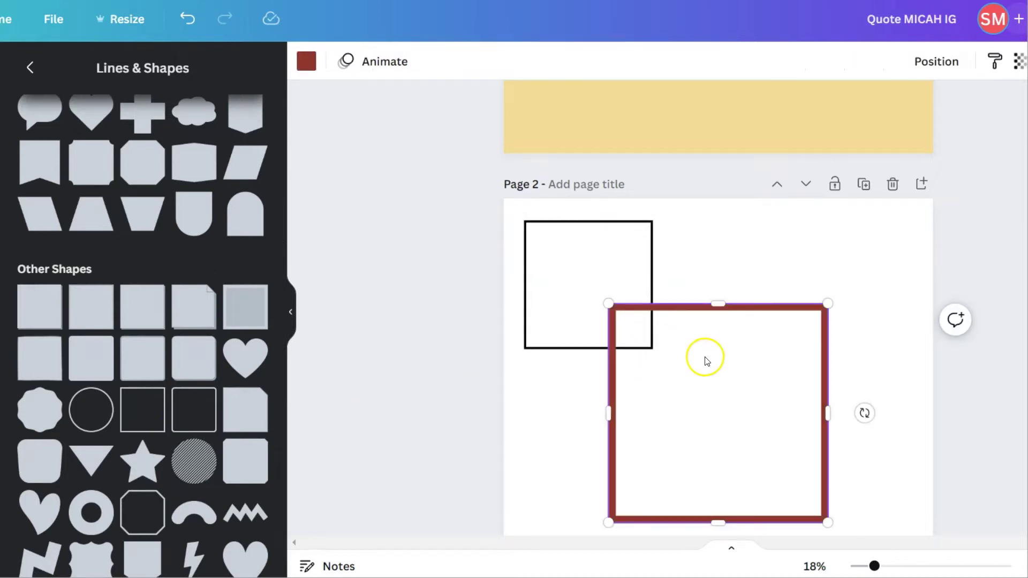
pyautogui.moveTo(705, 360); pyautogui.dragTo(769, 280)
pyautogui.moveTo(888, 441); pyautogui.dragTo(674, 278)
pyautogui.click(661, 245)
pyautogui.click(707, 271)
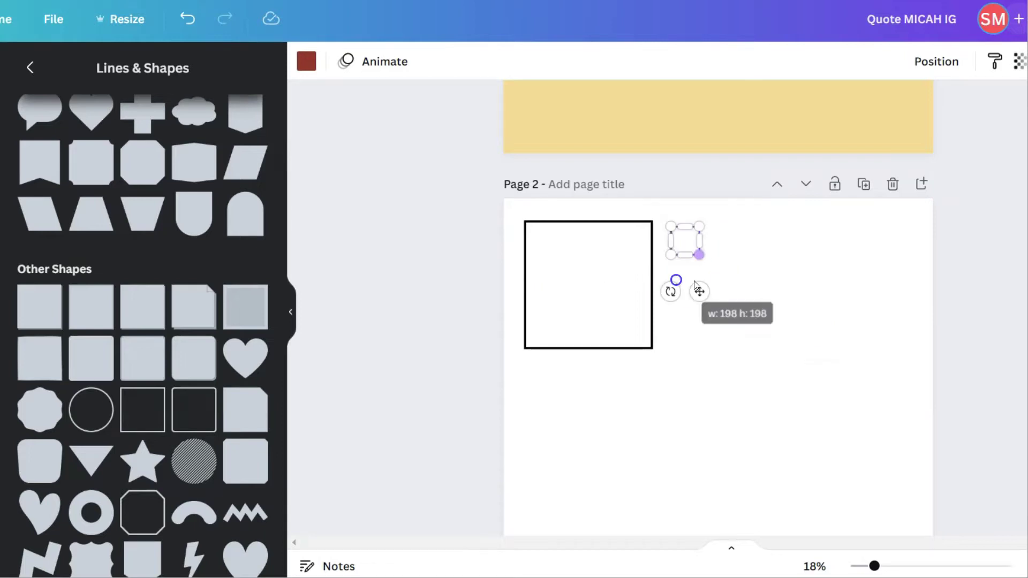
# Step: Delete the small square outline beside the white square
pyautogui.click(750, 280)
pyautogui.click(689, 257)
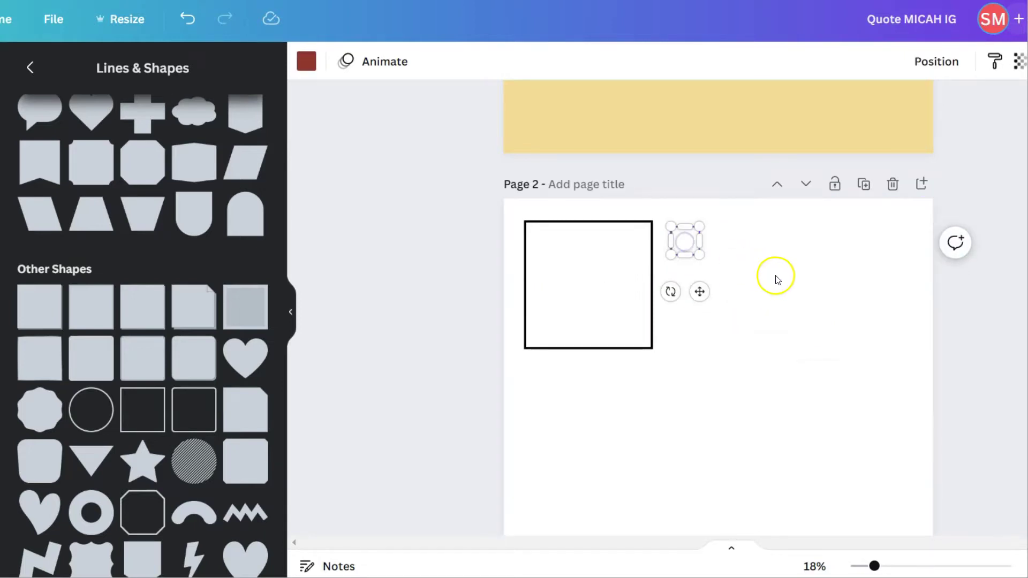
pyautogui.press('Delete')
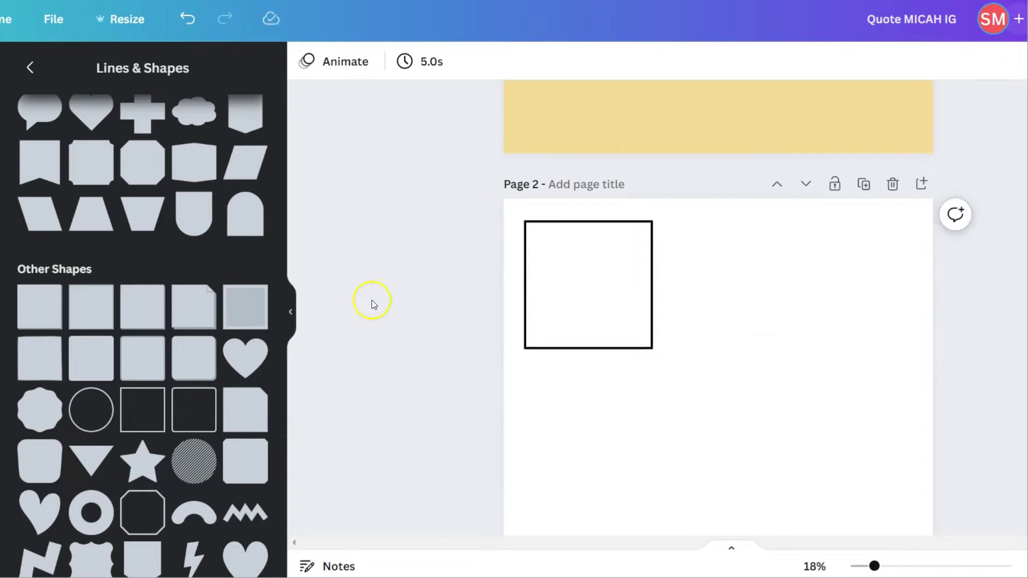
# Step: Insert a circle from Shapes on page 2 and place it to the right of the white square
pyautogui.moveTo(279, 342); pyautogui.dragTo(295, 196)
pyautogui.click(143, 265)
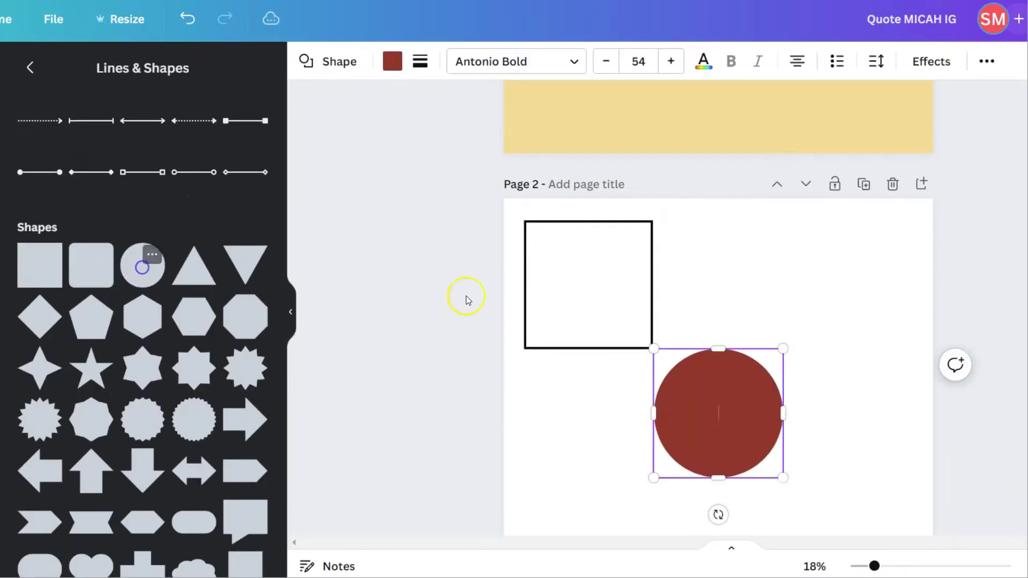
pyautogui.moveTo(711, 403); pyautogui.dragTo(764, 281)
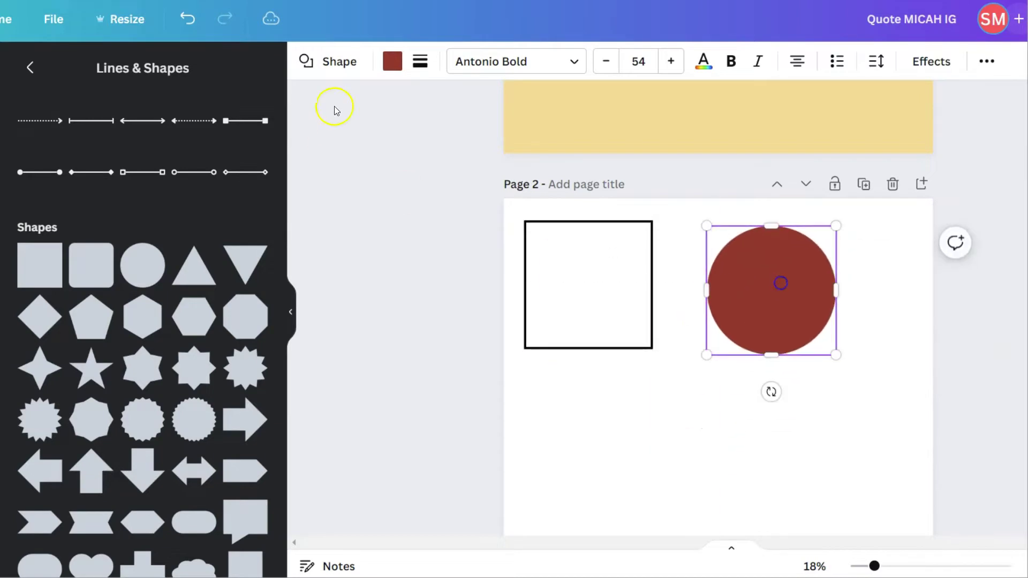
# Step: Give the circle a solid border with a border weight of 24
pyautogui.click(431, 68)
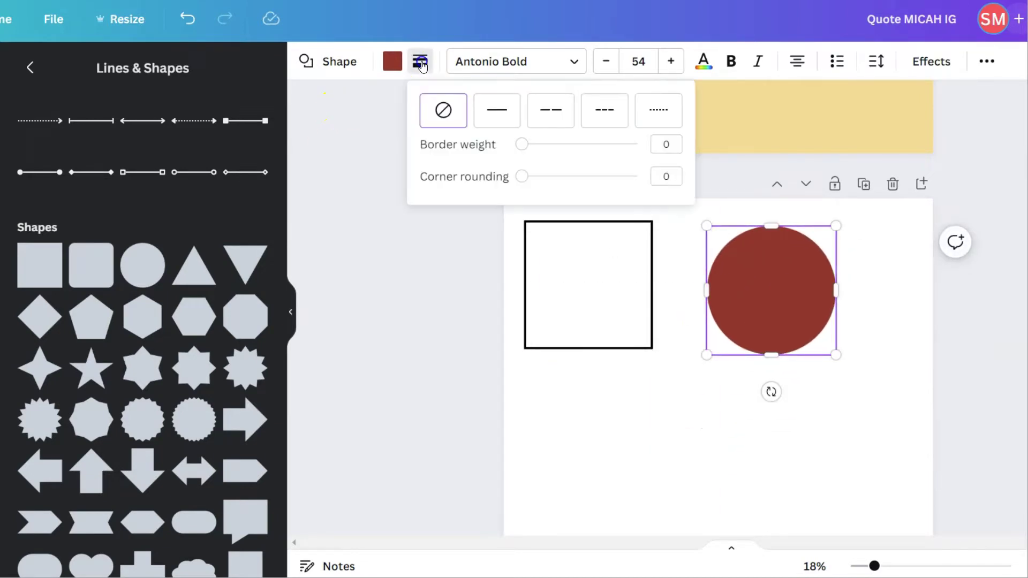
pyautogui.click(502, 112)
pyautogui.moveTo(526, 144); pyautogui.dragTo(550, 151)
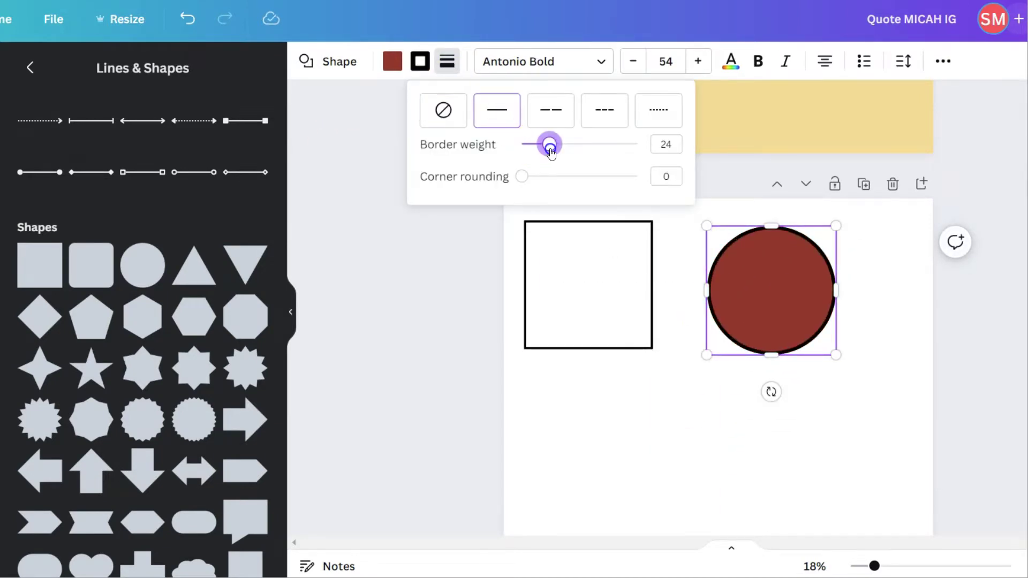
pyautogui.click(811, 427)
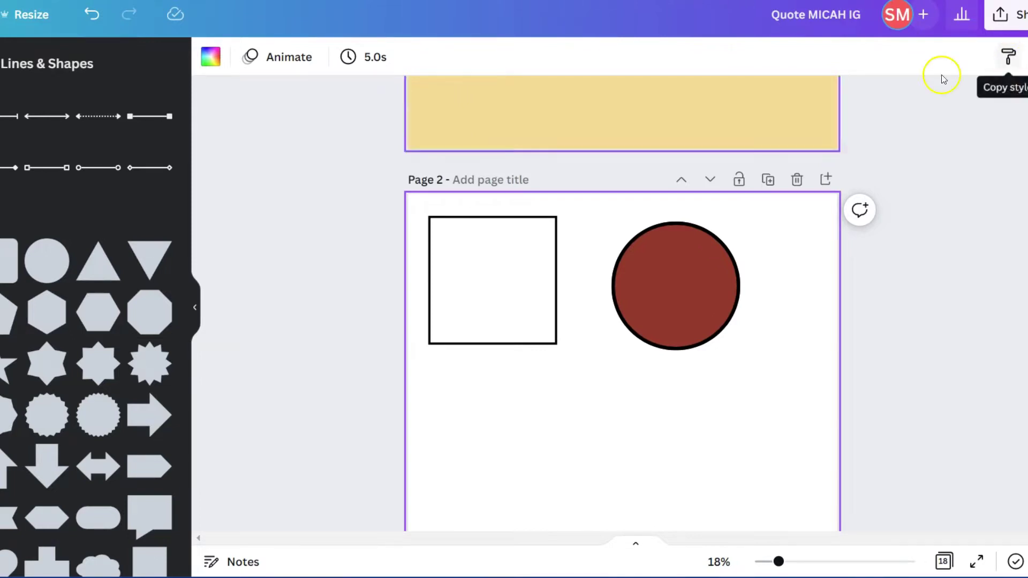
# Step: Copy the white square's style and apply it to the circle
pyautogui.click(661, 236)
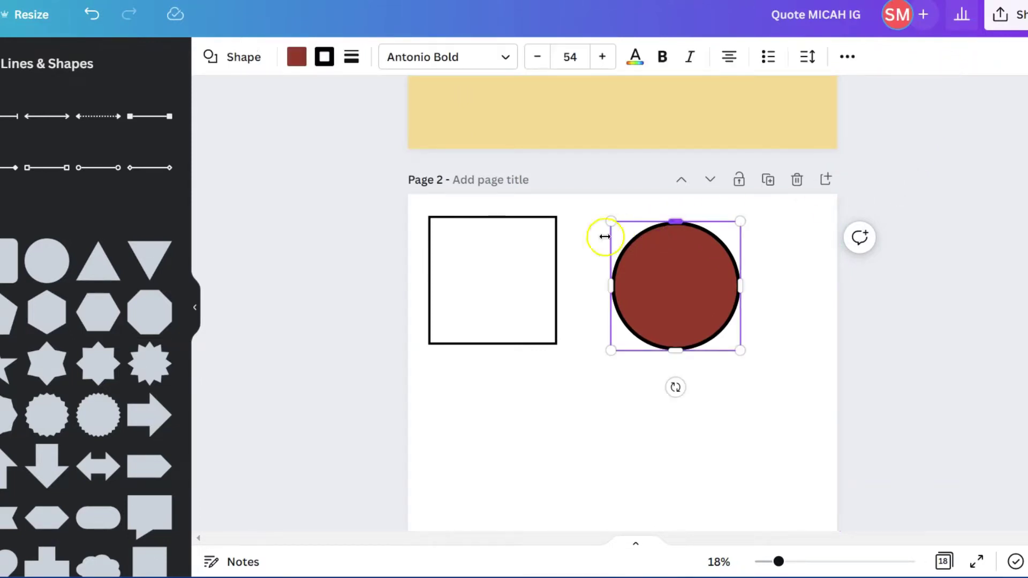
pyautogui.click(500, 285)
pyautogui.scroll(2, 948, 129)
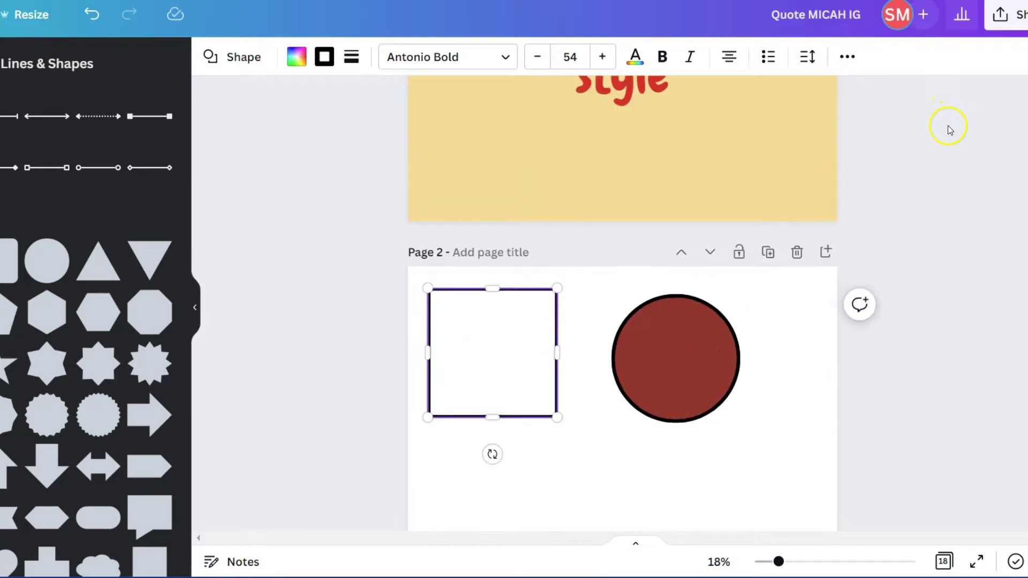
pyautogui.click(847, 56)
pyautogui.click(718, 96)
pyautogui.click(671, 351)
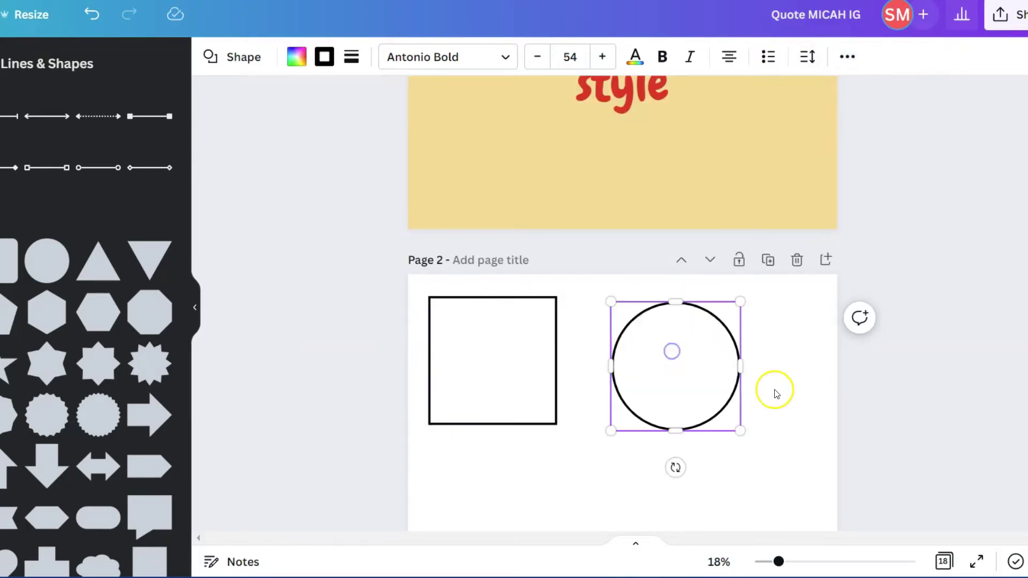
pyautogui.scroll(-2, 811, 388)
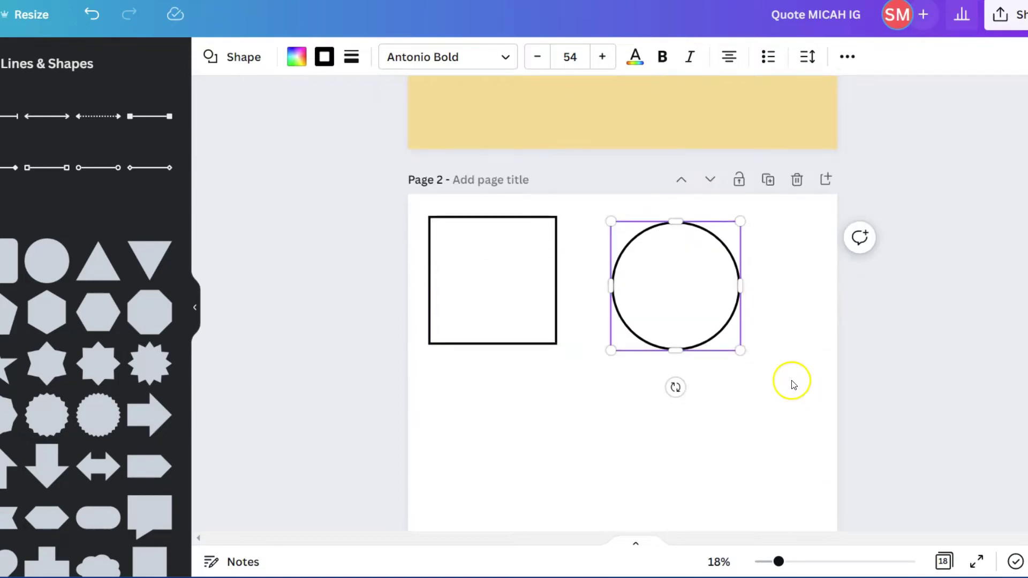
# Step: Try red as the circle's fill color, and replace it with the pale yellow document color
pyautogui.click(757, 390)
pyautogui.click(324, 56)
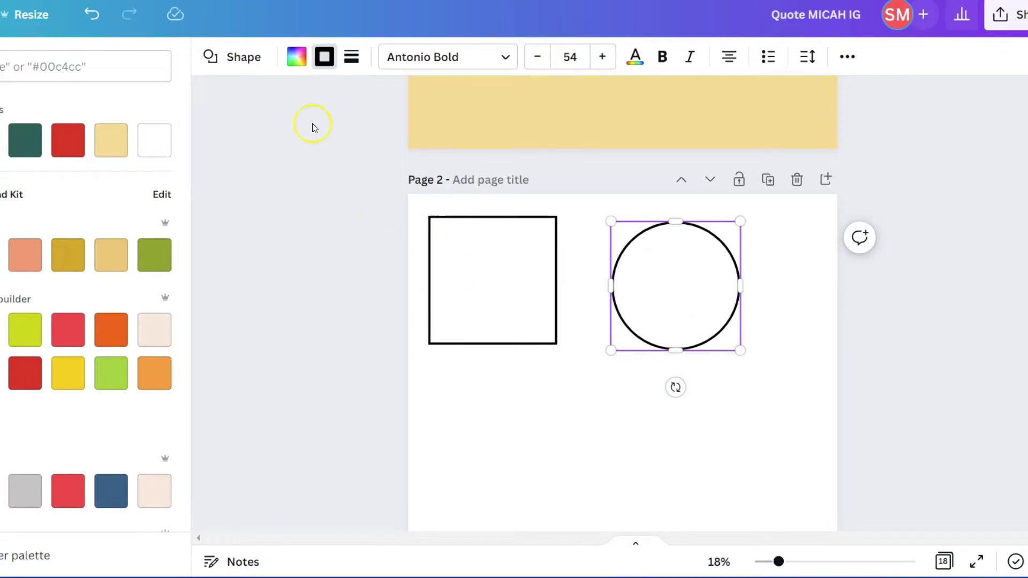
pyautogui.click(328, 62)
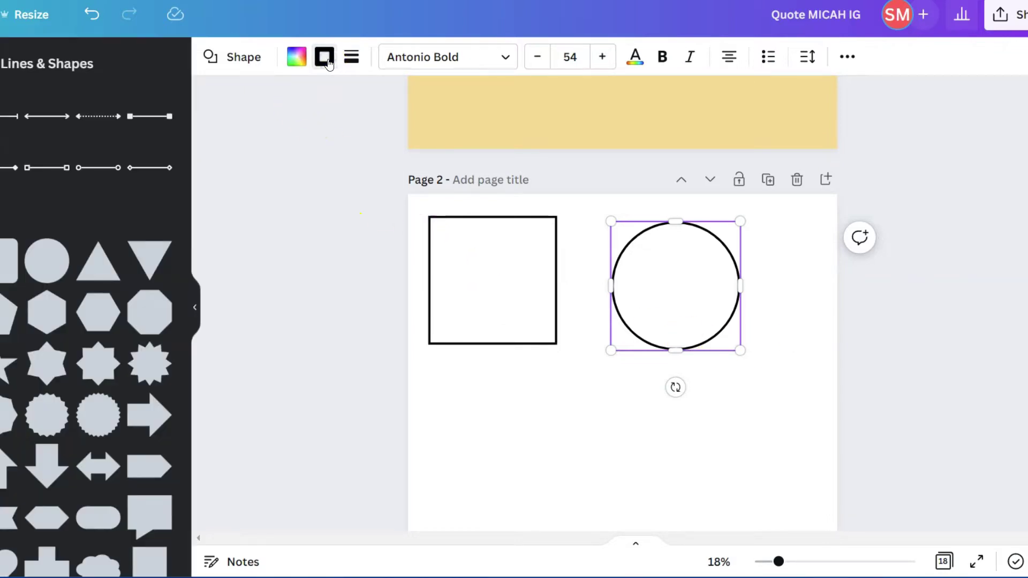
pyautogui.click(328, 62)
pyautogui.click(296, 57)
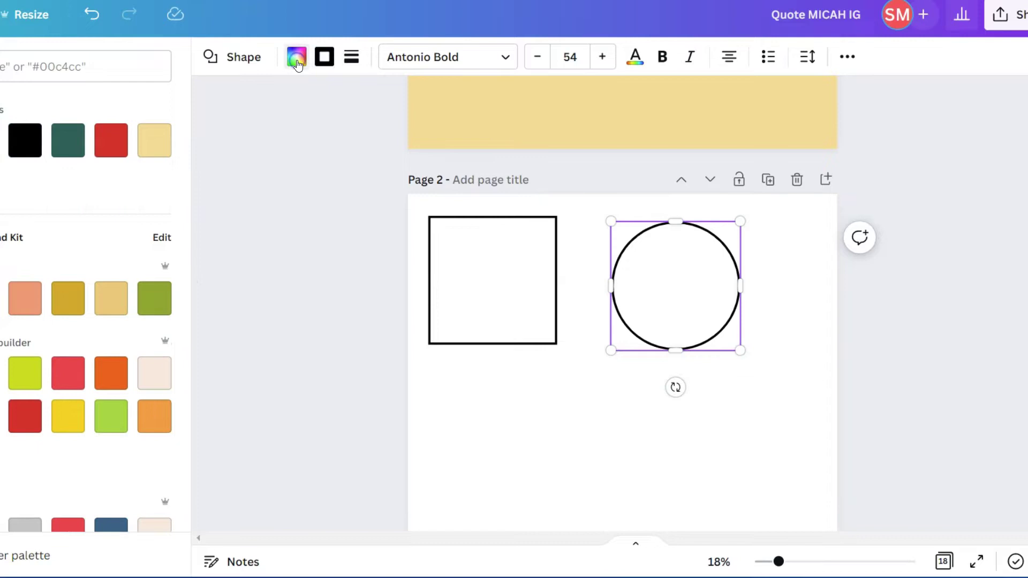
pyautogui.click(110, 141)
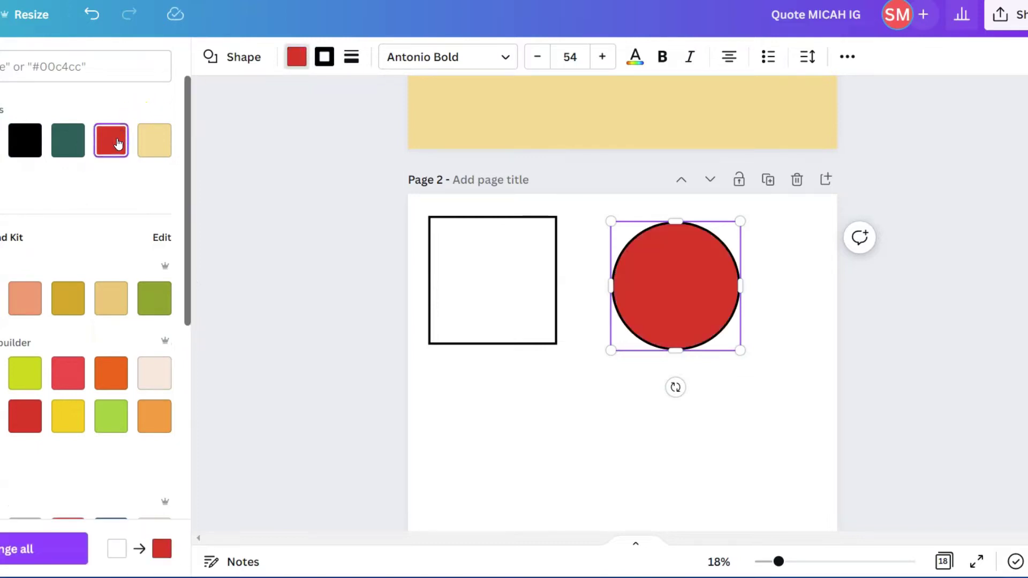
pyautogui.click(152, 143)
pyautogui.click(735, 337)
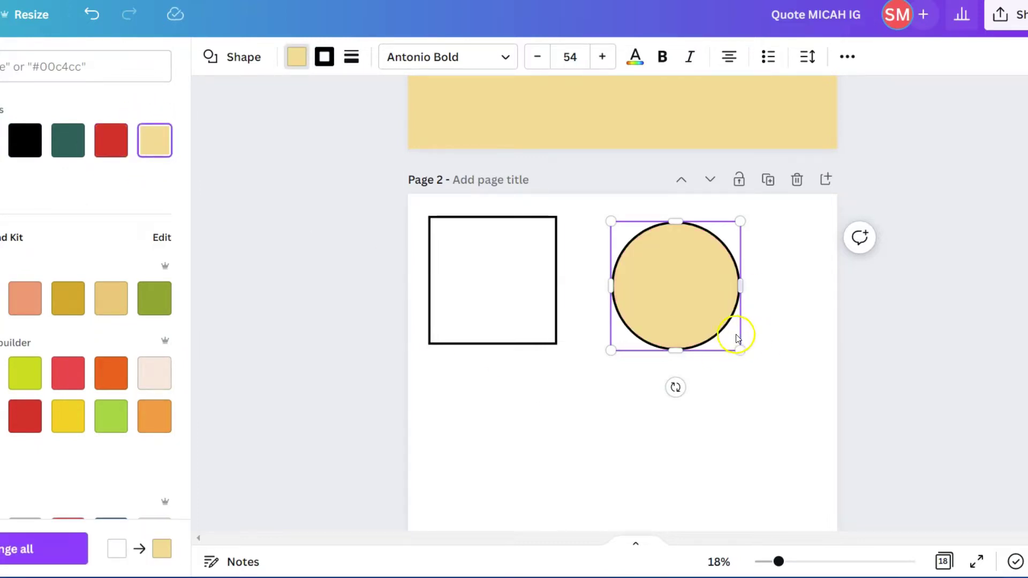
# Step: Insert a square from Lines & Shapes on blank page 4 and place it in the page's upper-left area
pyautogui.scroll(-10, 912, 328)
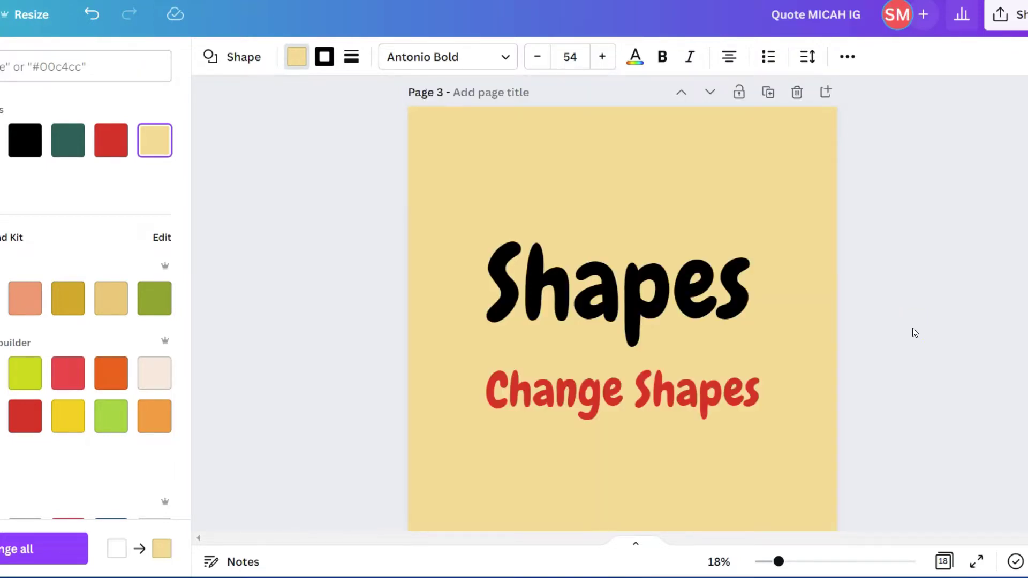
pyautogui.scroll(-10, 913, 327)
pyautogui.click(813, 356)
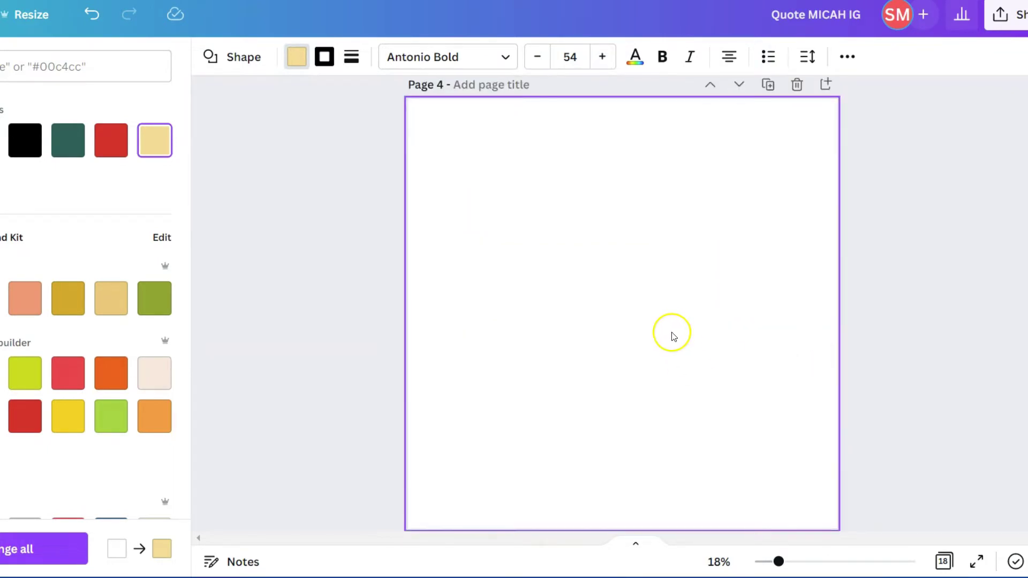
pyautogui.click(348, 204)
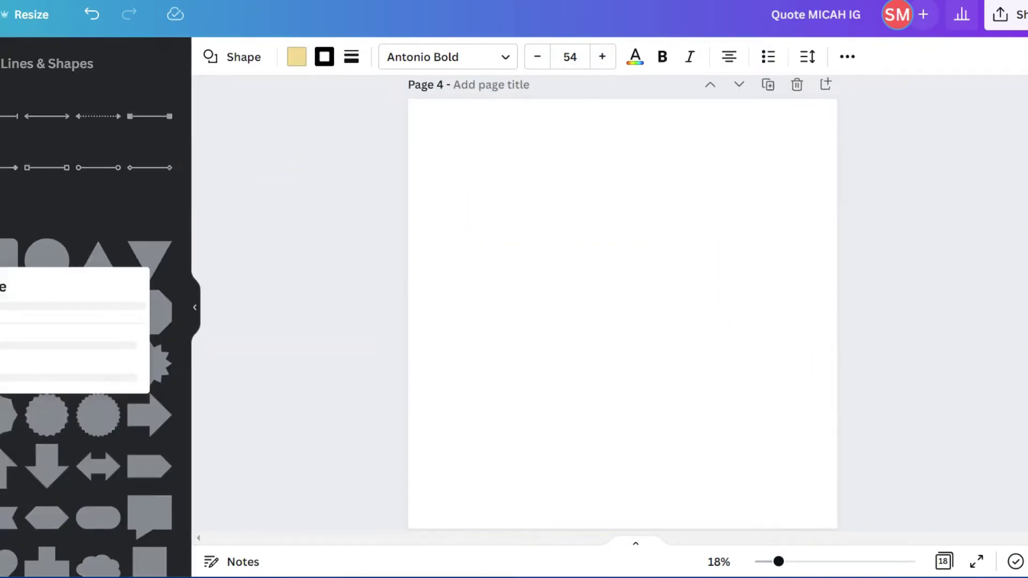
pyautogui.click(275, 256)
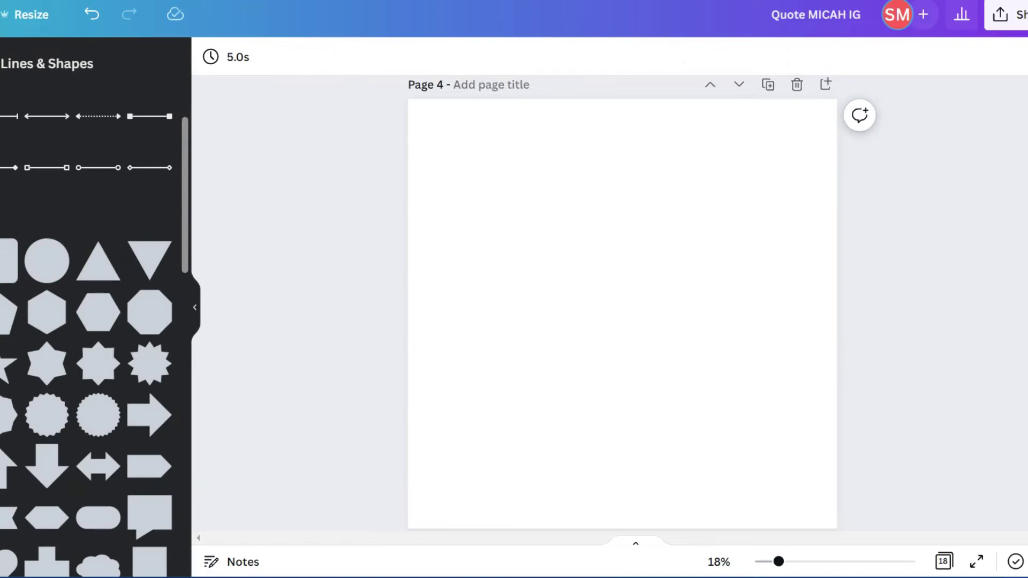
pyautogui.click(7, 261)
pyautogui.moveTo(651, 287); pyautogui.dragTo(535, 217)
pyautogui.click(239, 289)
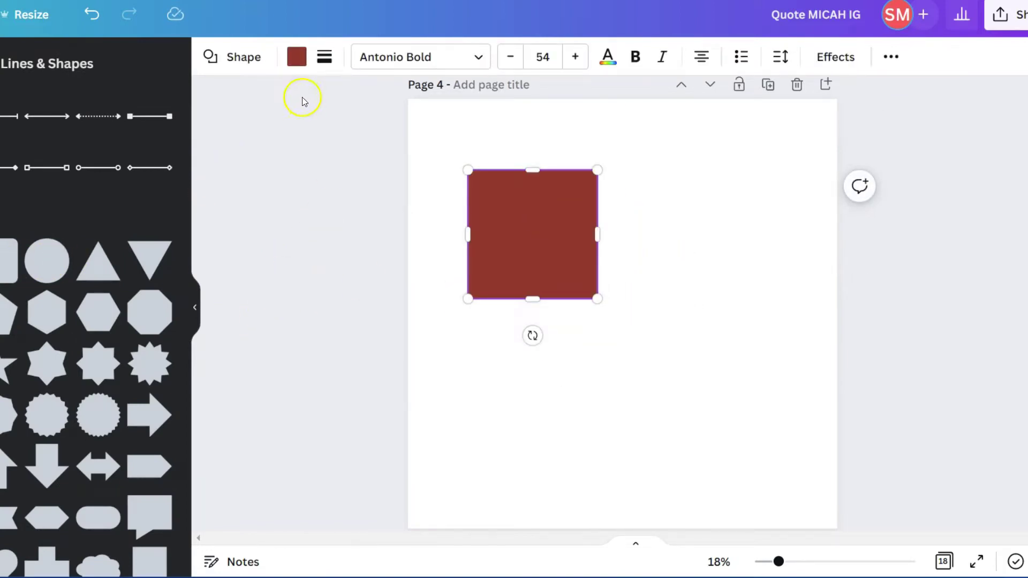
# Step: Change the square on page 4 through several other shapes, such as pentagon and star, finishing with the hexagon
pyautogui.click(235, 59)
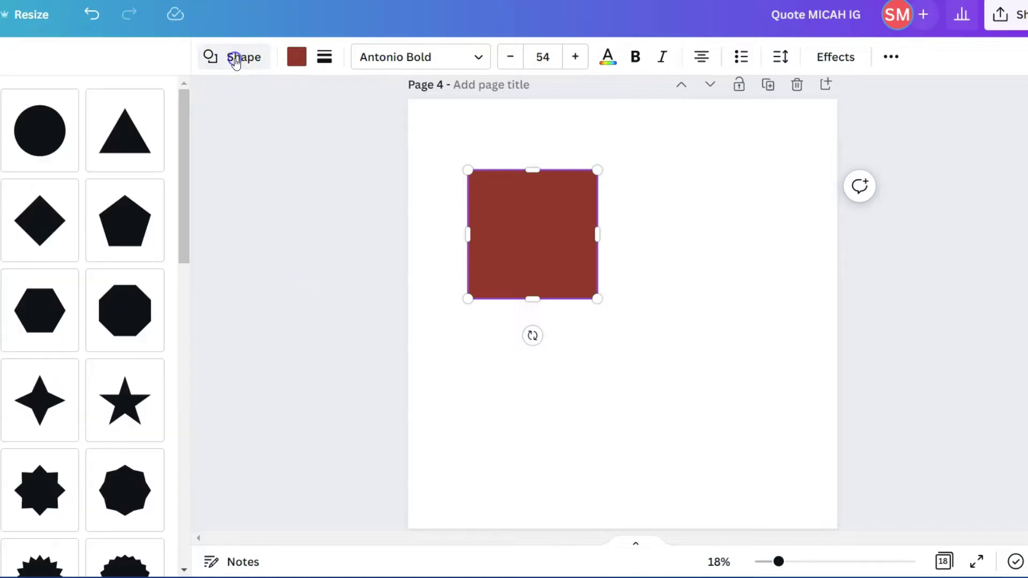
pyautogui.click(126, 154)
pyautogui.click(131, 231)
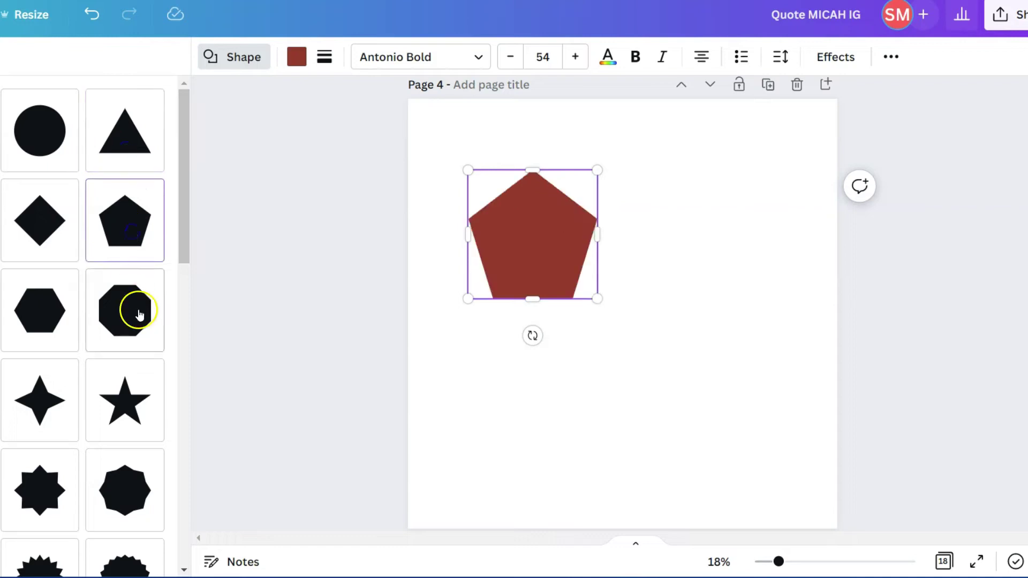
pyautogui.click(139, 311)
pyautogui.click(34, 298)
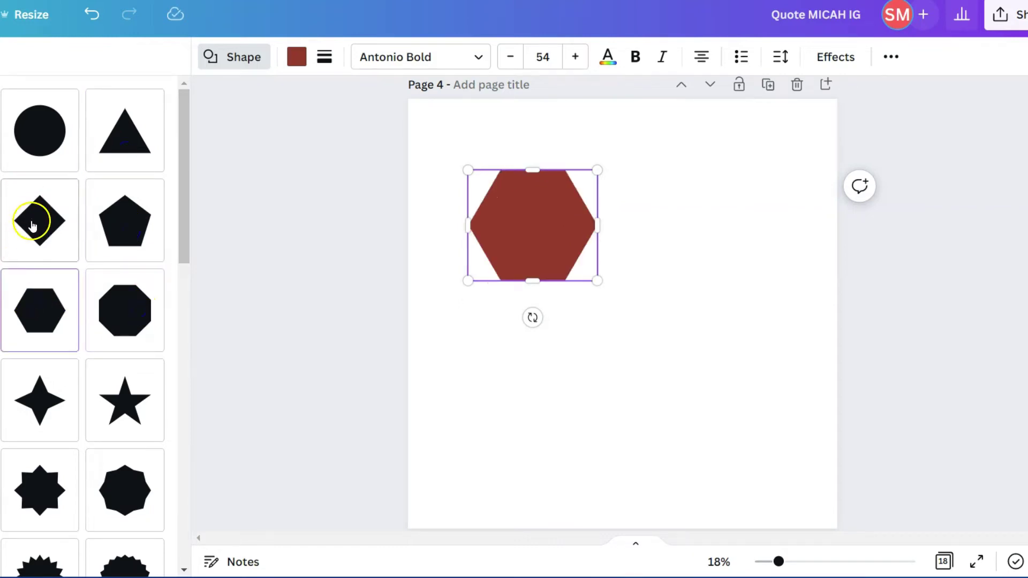
pyautogui.click(33, 225)
pyautogui.click(37, 149)
pyautogui.click(116, 403)
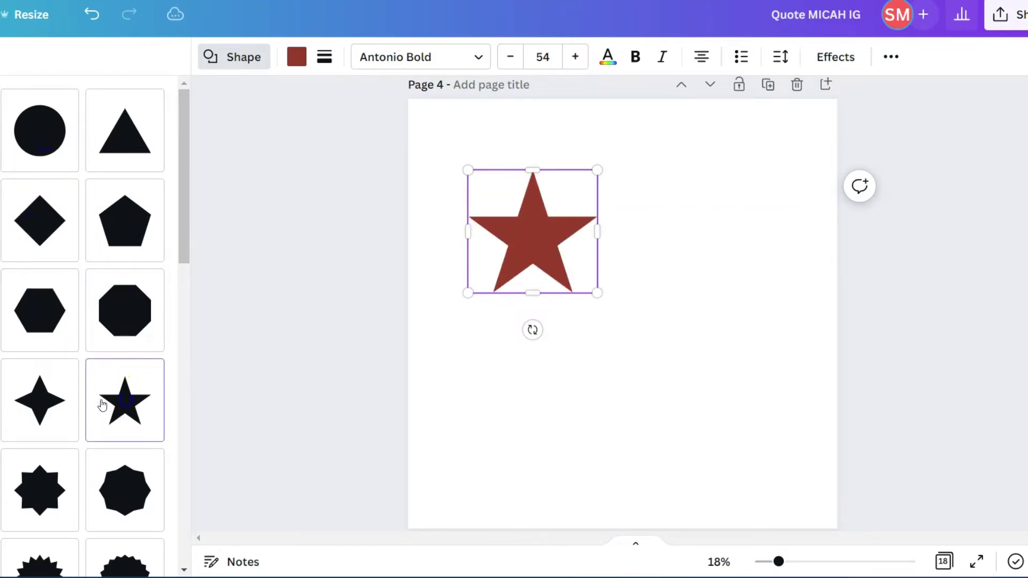
pyautogui.click(37, 399)
pyautogui.click(33, 323)
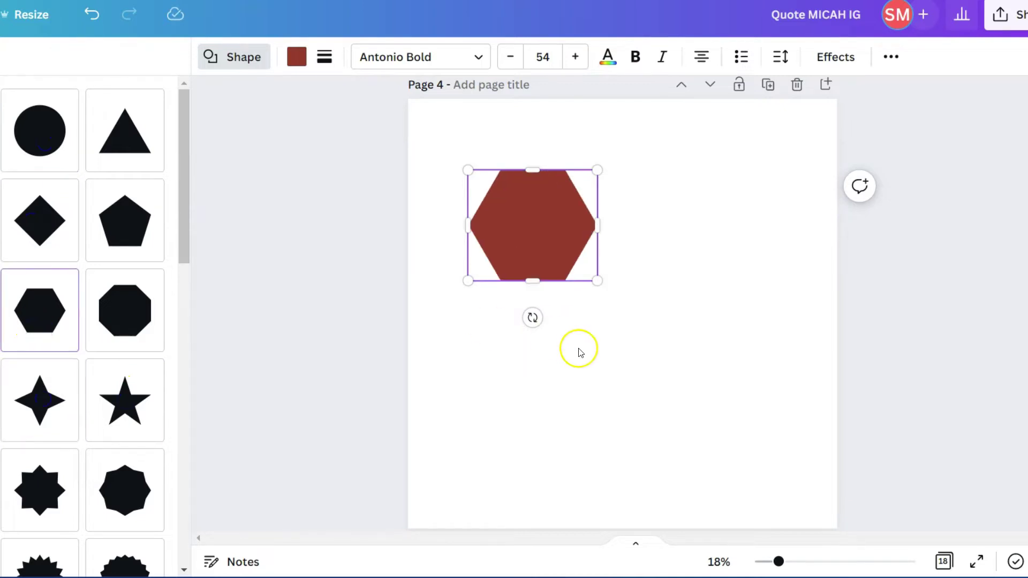
pyautogui.click(223, 61)
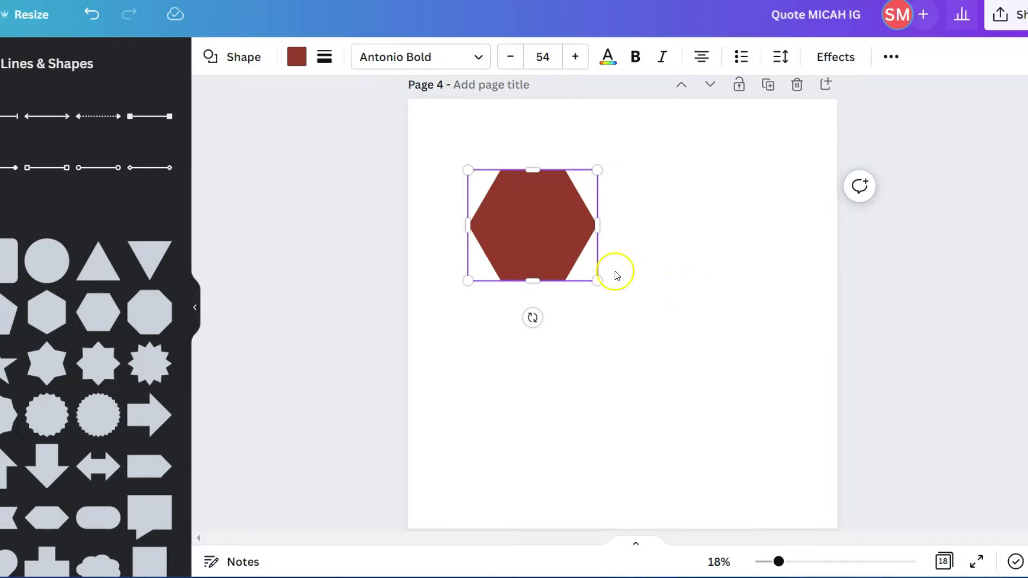
# Step: Try the shallow-pointed badge and the eight-pointed star in place of the hexagon, and return to the hexagon
pyautogui.click(236, 57)
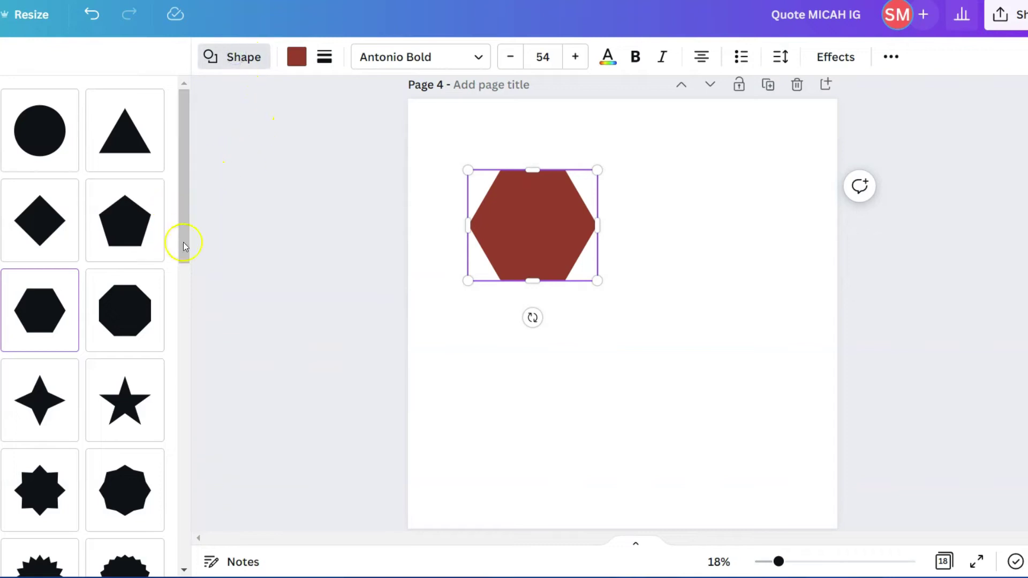
pyautogui.click(122, 495)
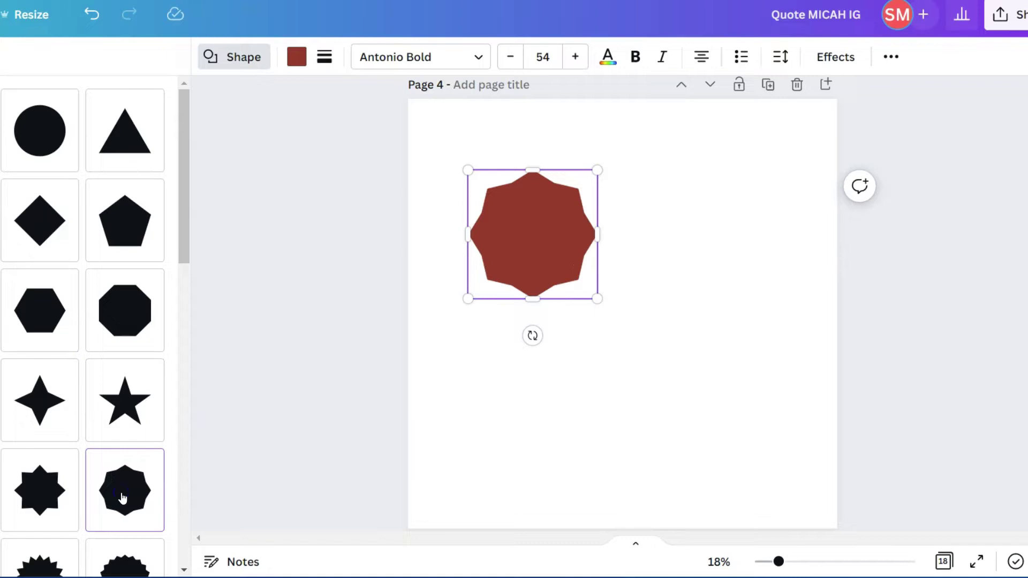
pyautogui.click(39, 488)
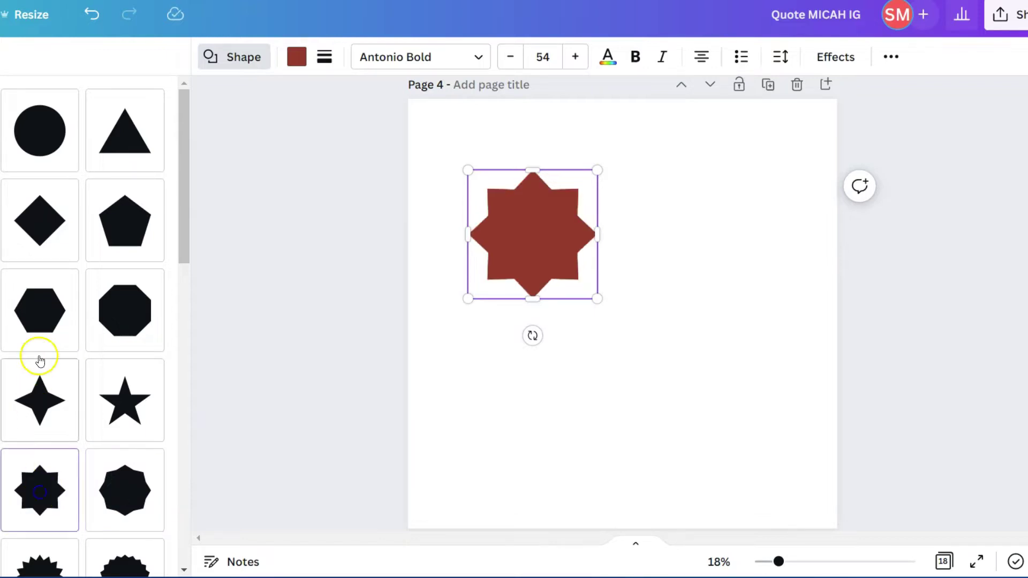
pyautogui.click(44, 315)
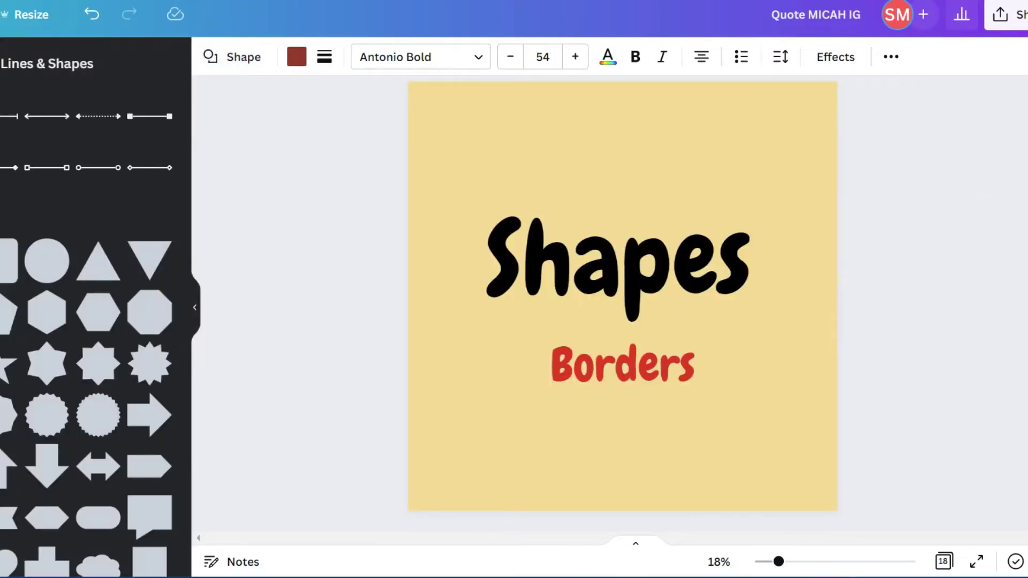
# Step: Insert a circle on blank page 6 and enlarge it to about half the page's width
pyautogui.scroll(-10, 623, 305)
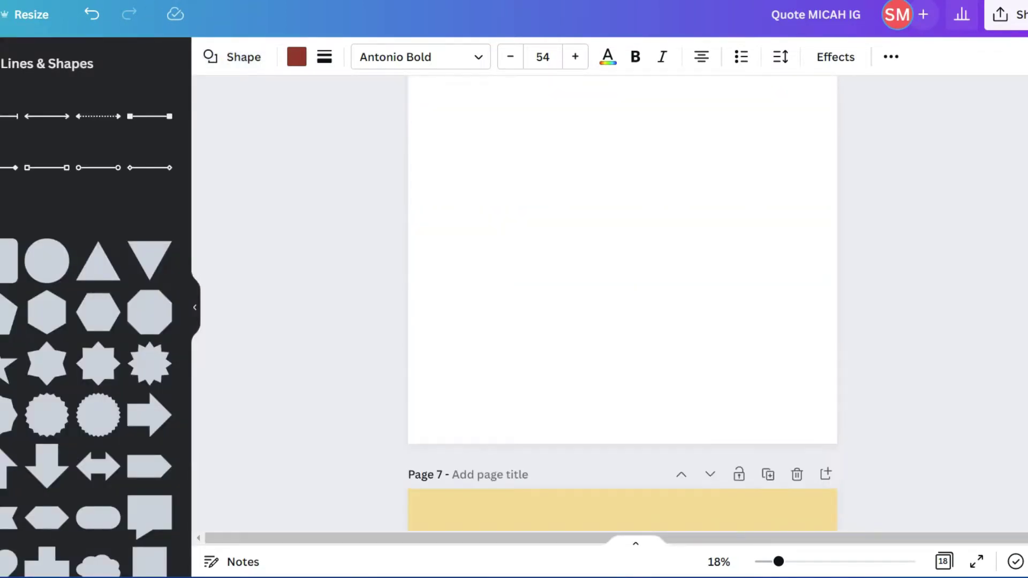
pyautogui.click(986, 216)
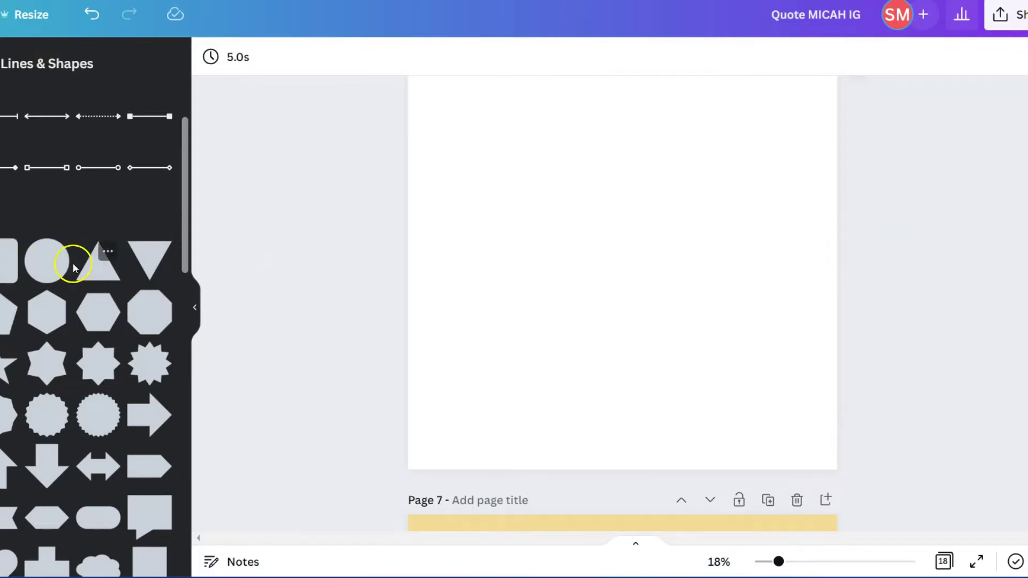
pyautogui.click(38, 270)
pyautogui.moveTo(557, 189); pyautogui.dragTo(434, 133)
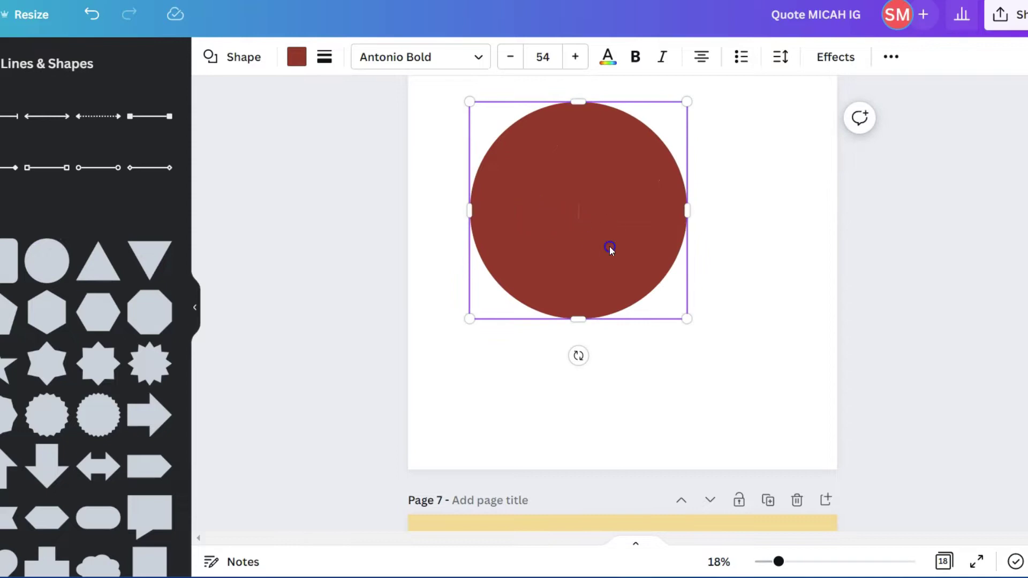
# Step: Try a long-dashed border with an increased border weight on the circle, and remove the border
pyautogui.click(325, 57)
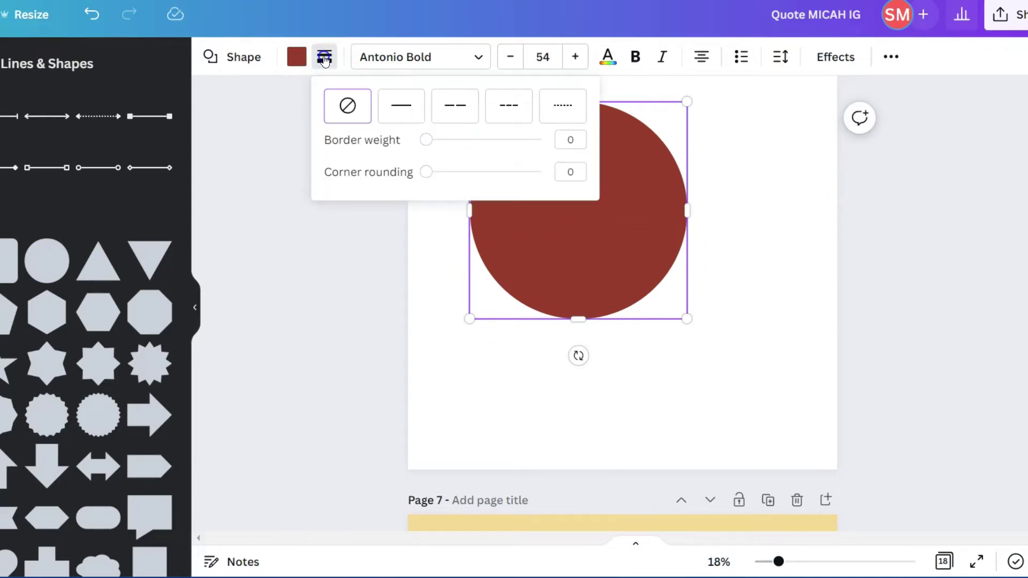
pyautogui.click(455, 109)
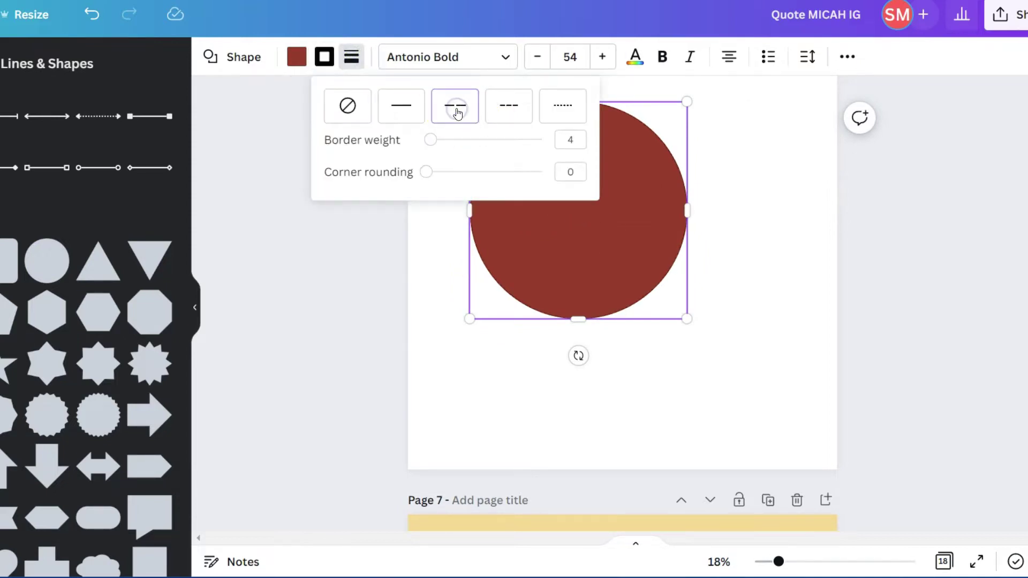
pyautogui.moveTo(430, 140); pyautogui.dragTo(461, 143)
pyautogui.click(349, 106)
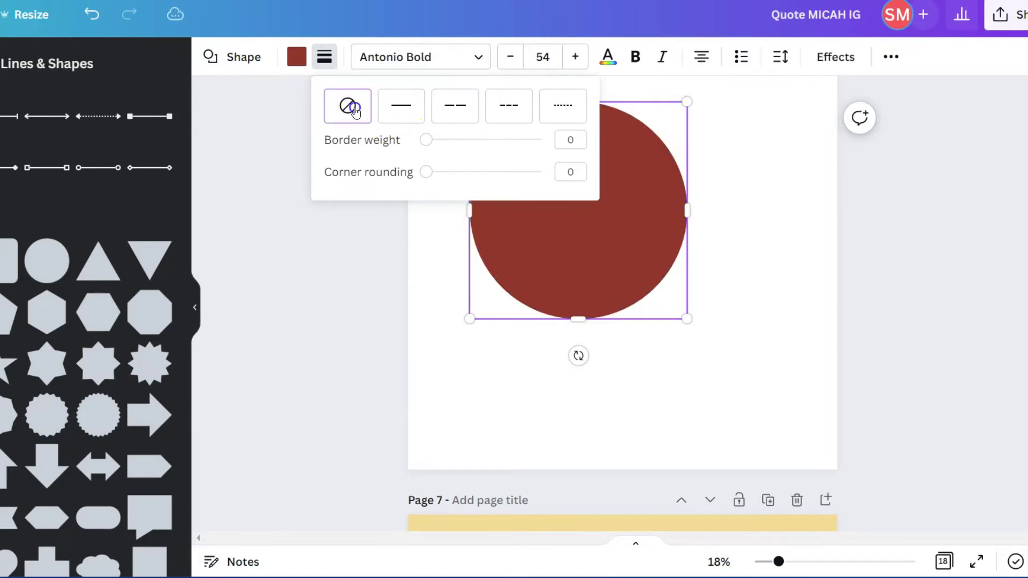
# Step: Insert a square on blank page 8 and place it in the page's upper-left corner
pyautogui.scroll(-8, 801, 329)
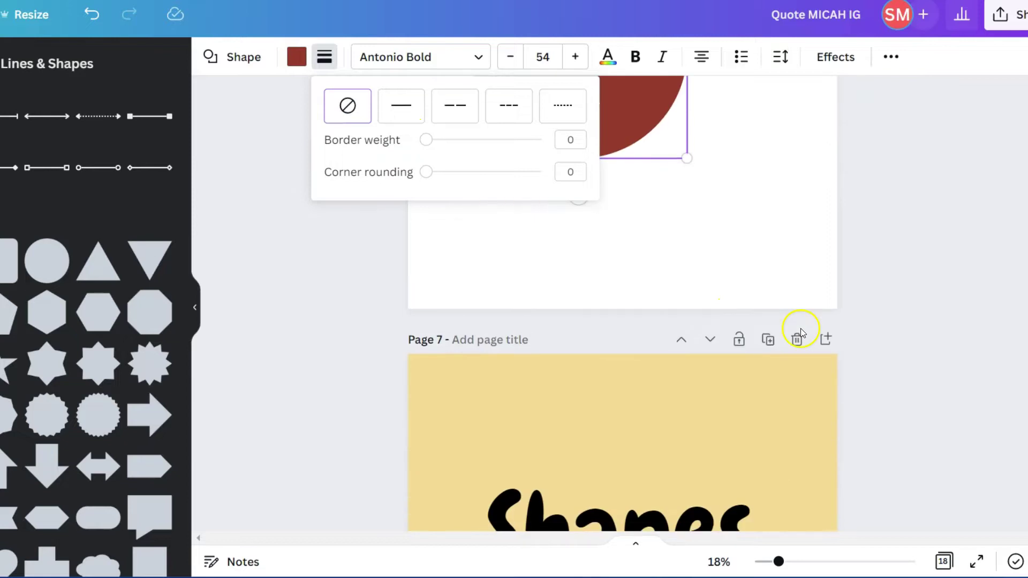
pyautogui.scroll(-2, 819, 333)
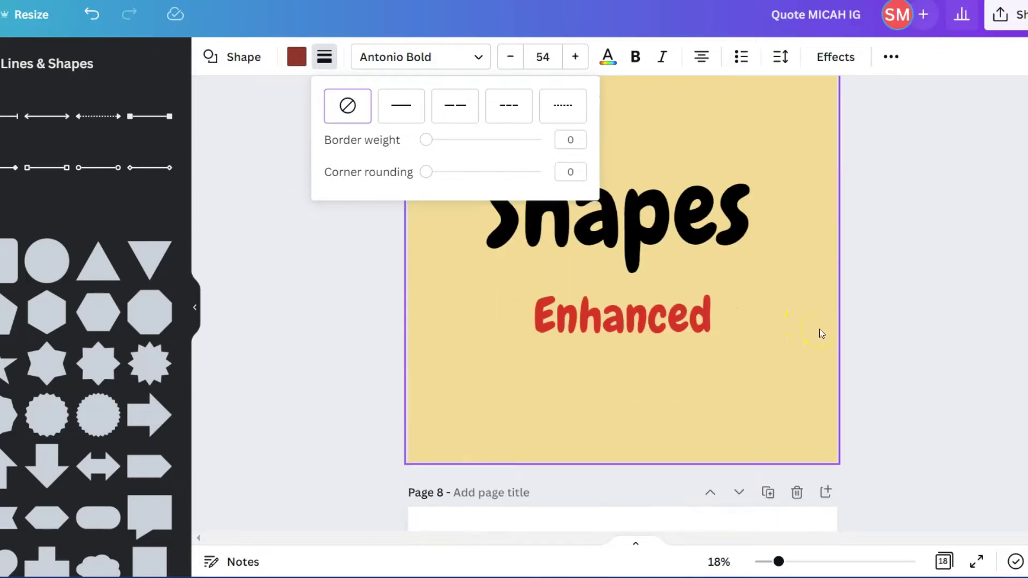
pyautogui.scroll(2, 819, 333)
pyautogui.click(263, 267)
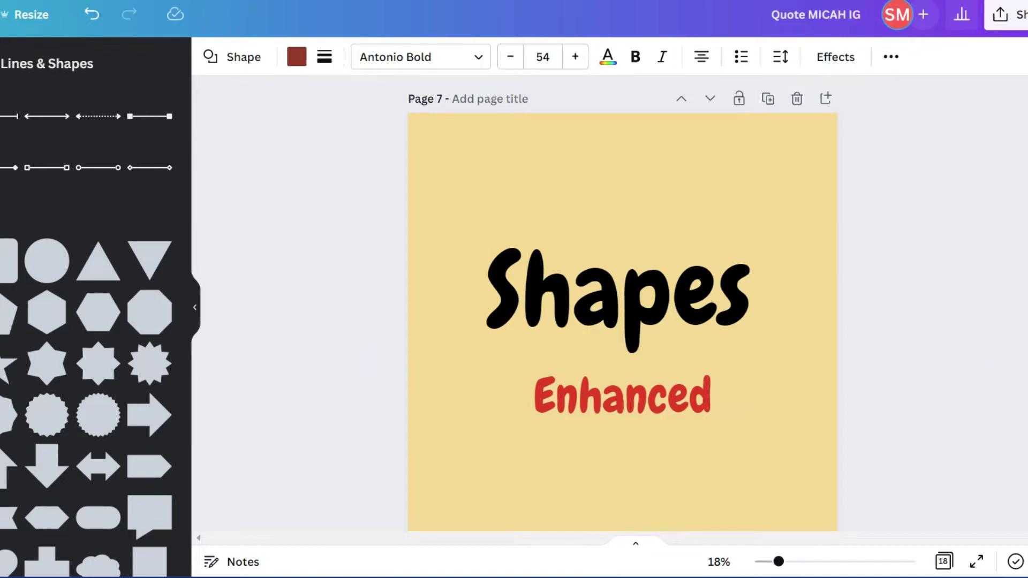
pyautogui.scroll(-8, 622, 310)
pyautogui.click(553, 266)
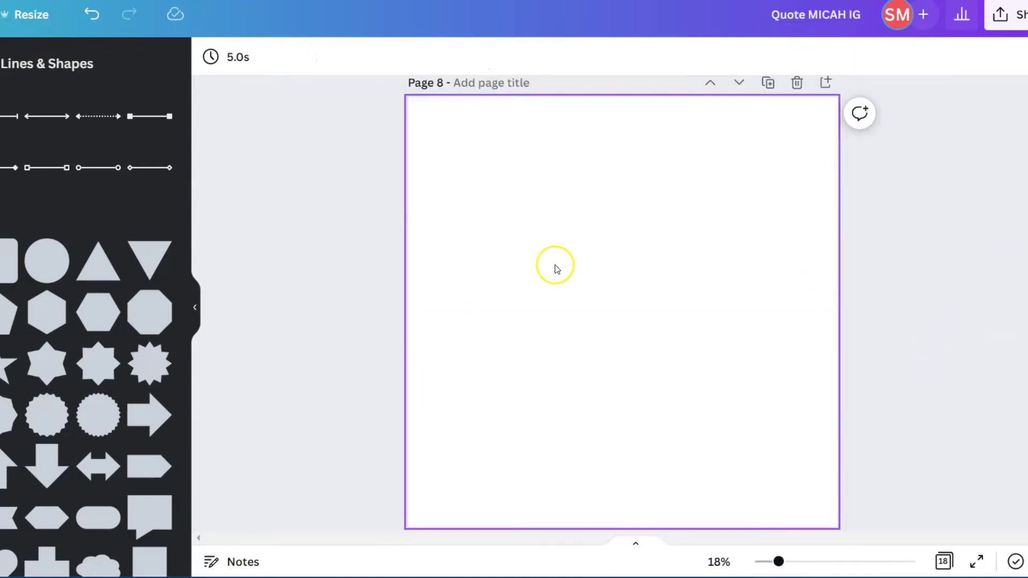
pyautogui.click(8, 261)
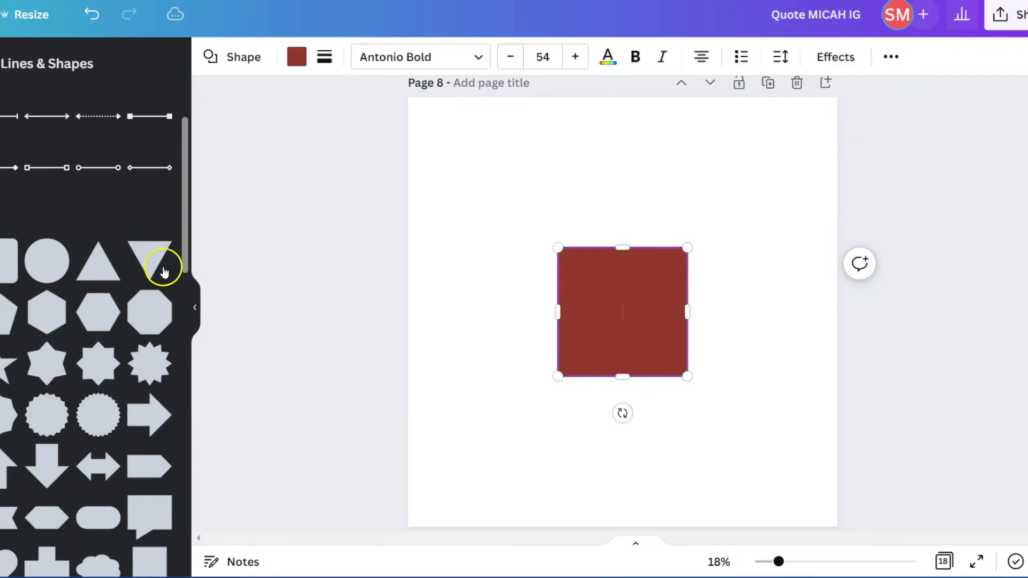
pyautogui.moveTo(636, 291); pyautogui.dragTo(505, 163)
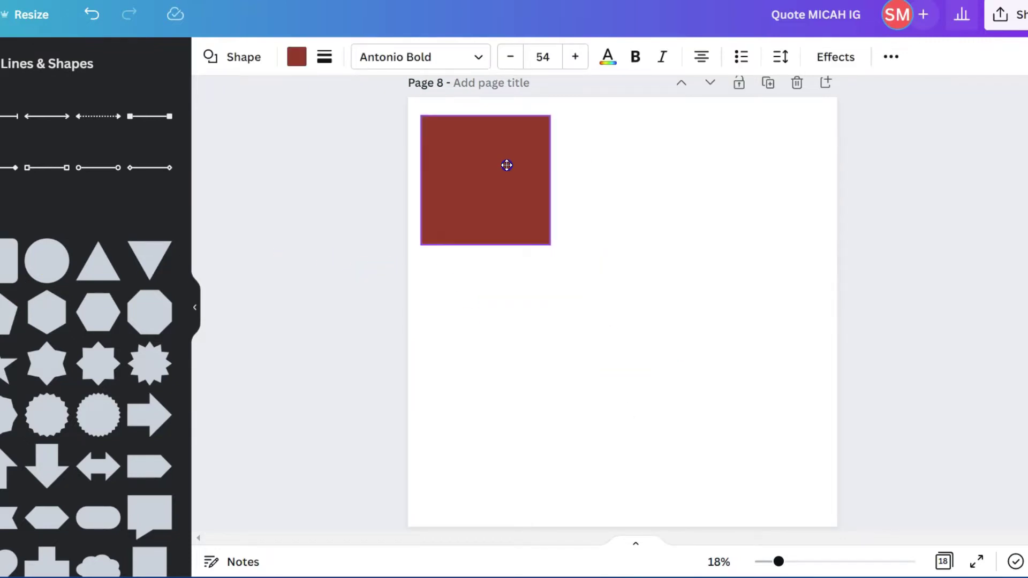
# Step: Give the square on page 8 a solid border with a border weight of 7 and a white fill
pyautogui.click(325, 61)
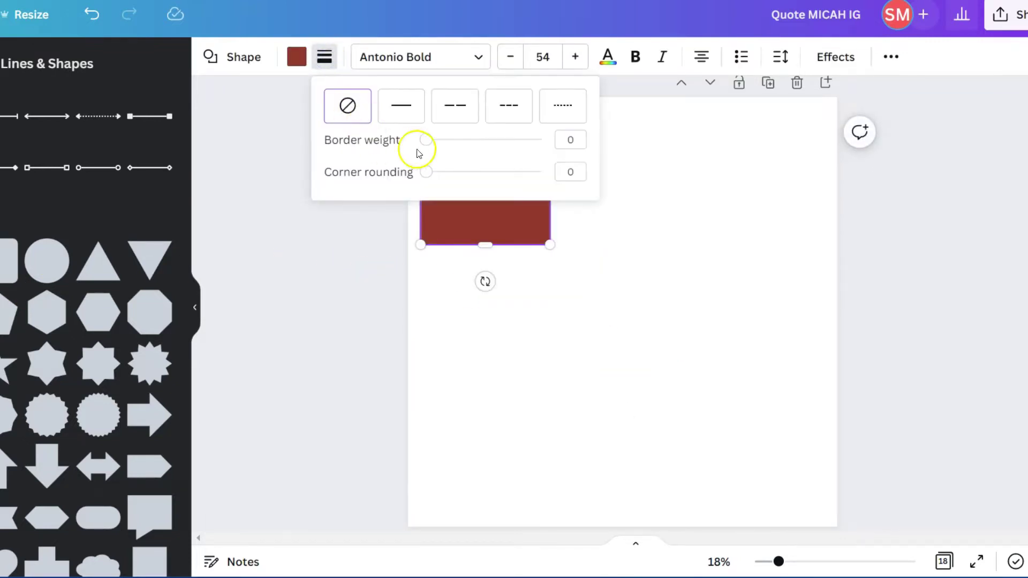
pyautogui.moveTo(425, 142); pyautogui.dragTo(435, 144)
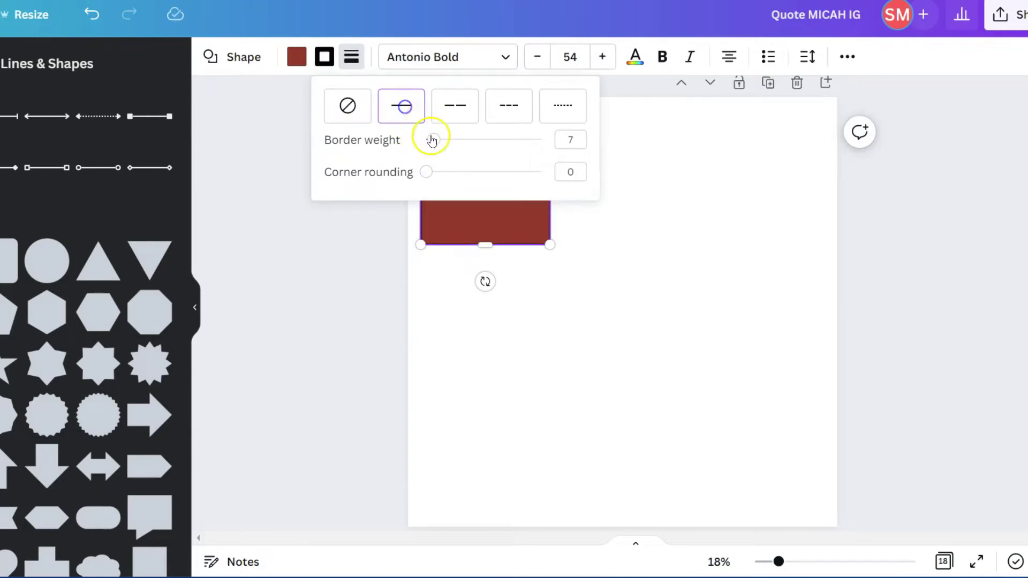
pyautogui.click(297, 55)
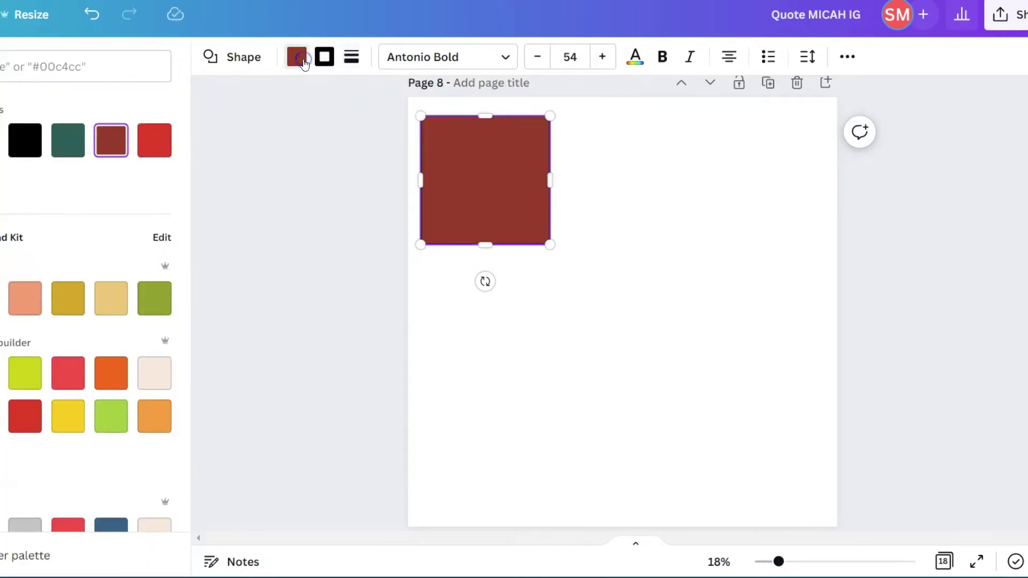
pyautogui.click(594, 215)
pyautogui.click(488, 175)
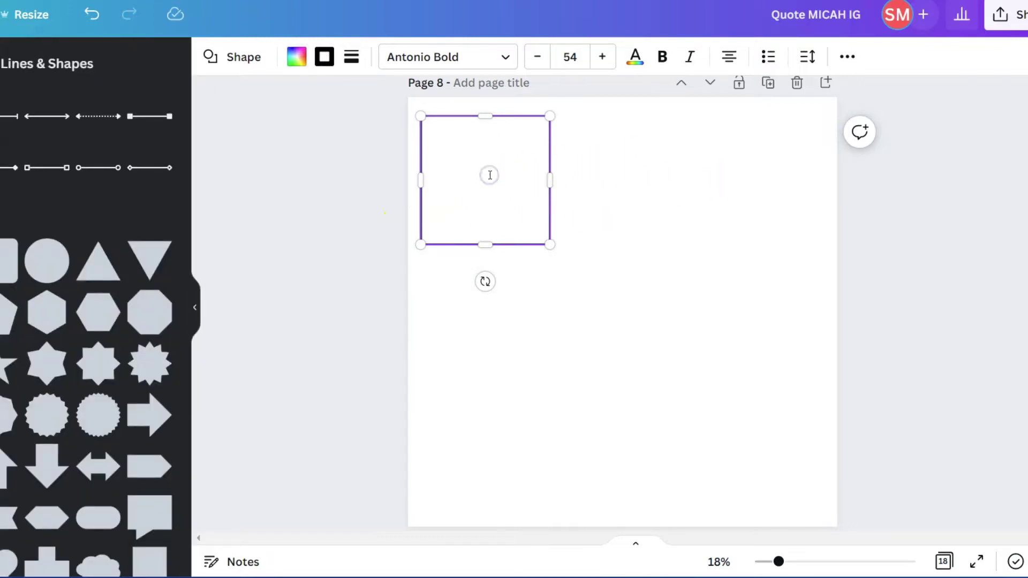
pyautogui.click(626, 181)
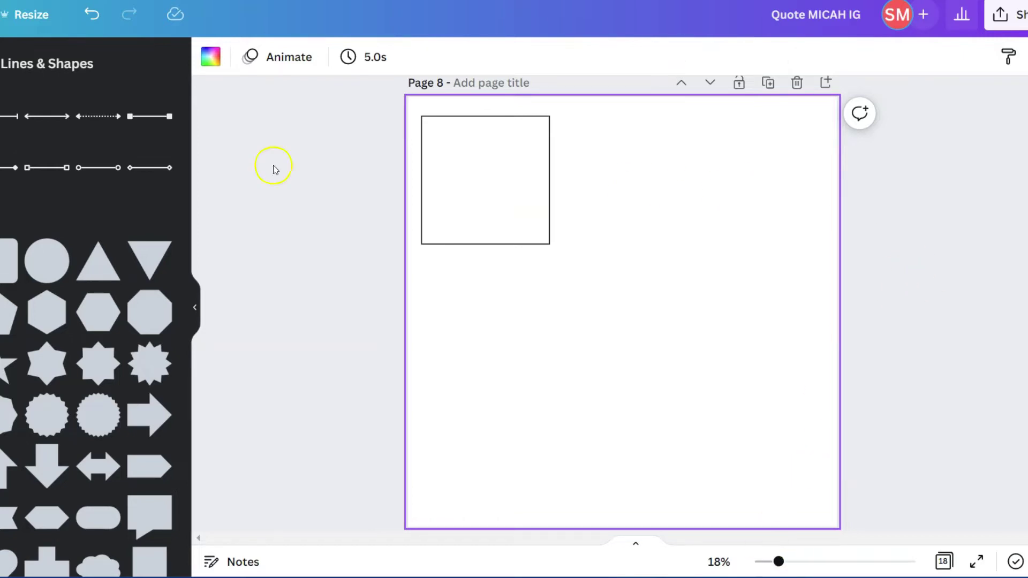
# Step: Duplicate the outlined square and place the copy beside it to the right, level with the original
pyautogui.click(487, 177)
pyautogui.click(649, 198)
pyautogui.click(504, 174)
pyautogui.click(855, 59)
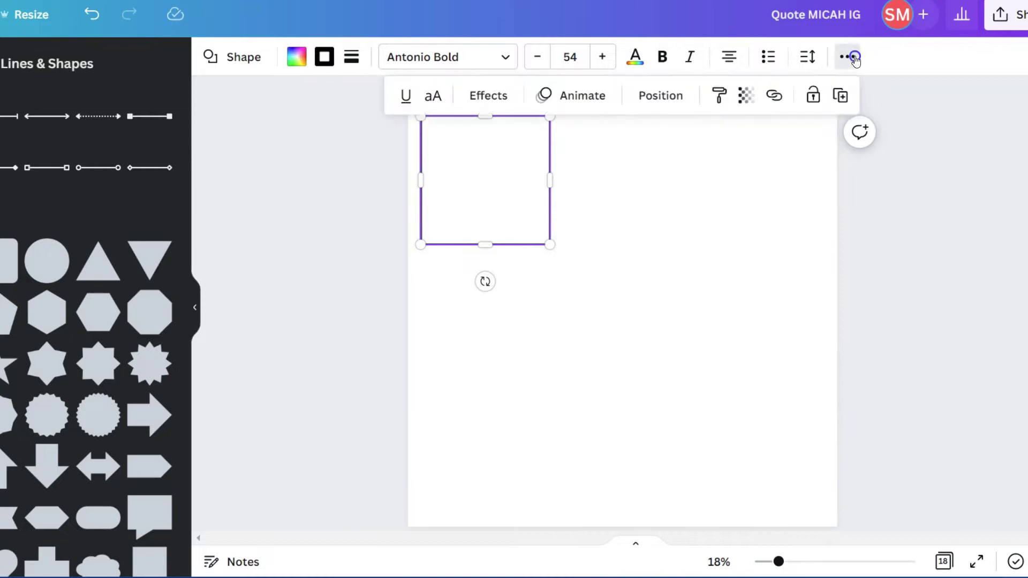
pyautogui.click(844, 99)
pyautogui.moveTo(525, 166); pyautogui.dragTo(659, 158)
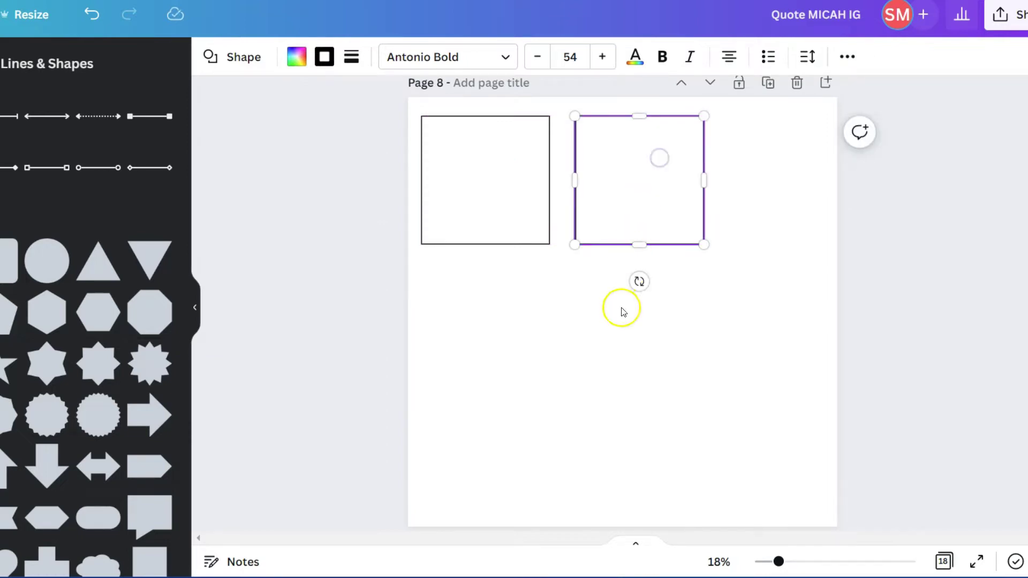
# Step: Duplicate the outlined square again, and arrange the second square near the page's upper-right corner with the third directly below it
pyautogui.click(845, 57)
pyautogui.click(840, 97)
pyautogui.moveTo(760, 170); pyautogui.dragTo(613, 361)
pyautogui.moveTo(601, 195); pyautogui.dragTo(714, 156)
pyautogui.moveTo(617, 364); pyautogui.dragTo(695, 356)
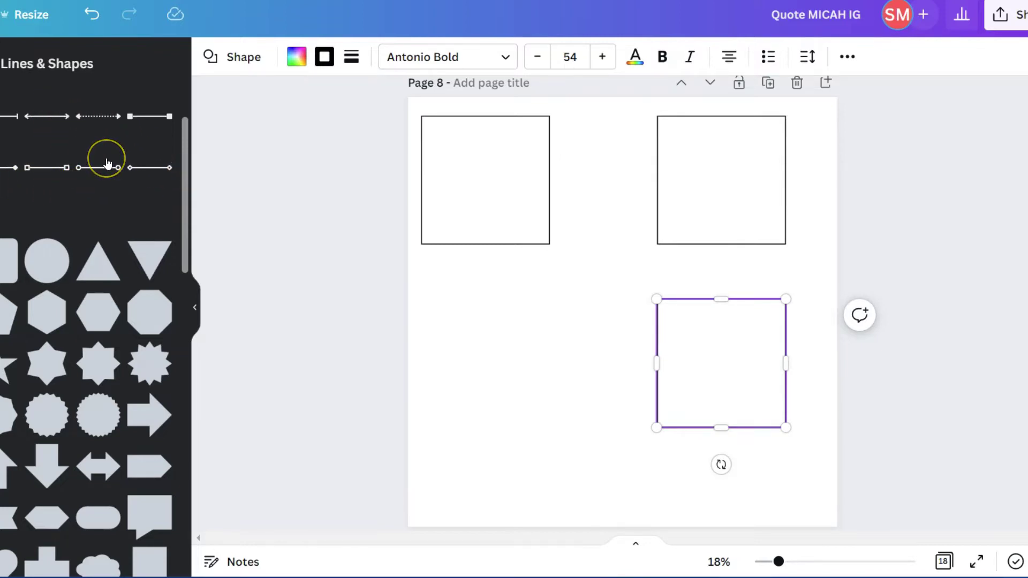
# Step: Insert a straight line with a single arrowhead on page 8 and increase its line weight to 66
pyautogui.scroll(3, 107, 162)
pyautogui.click(136, 160)
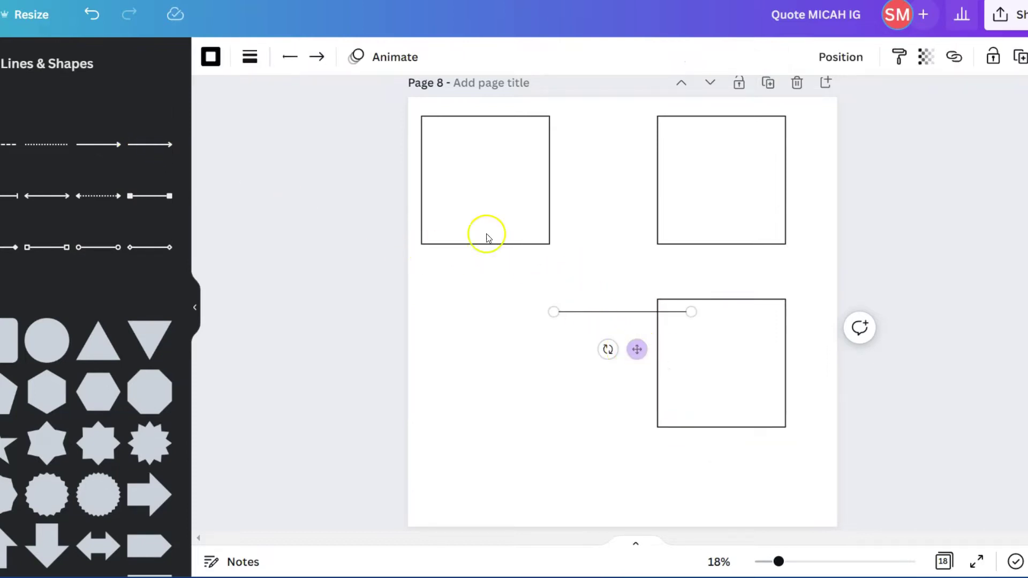
pyautogui.click(249, 58)
pyautogui.moveTo(258, 201); pyautogui.dragTo(398, 202)
# Step: Try the dashed and dotted line styles on the arrow, and settle on a solid line with a line weight of 50
pyautogui.click(339, 107)
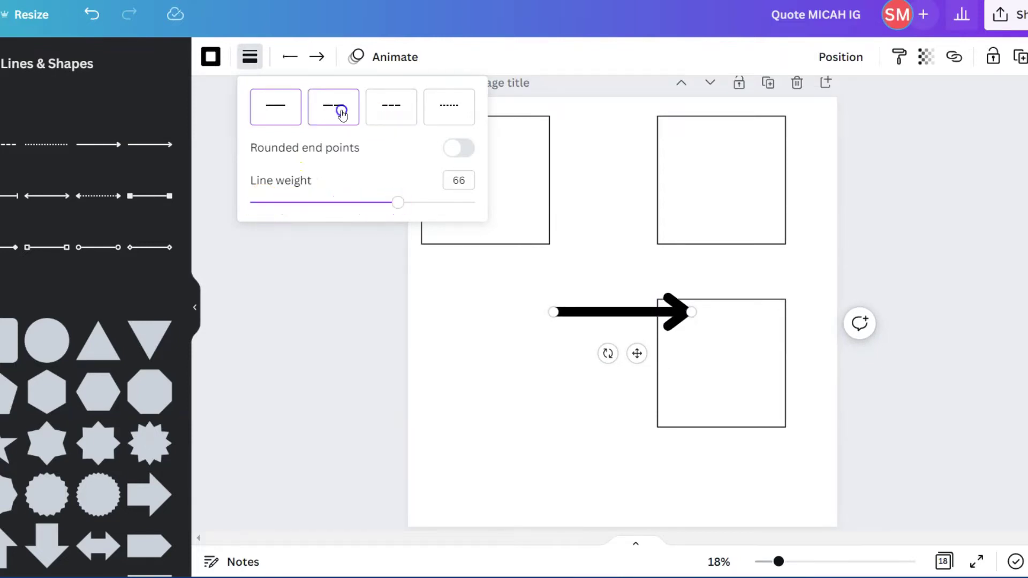
pyautogui.click(383, 105)
pyautogui.click(446, 106)
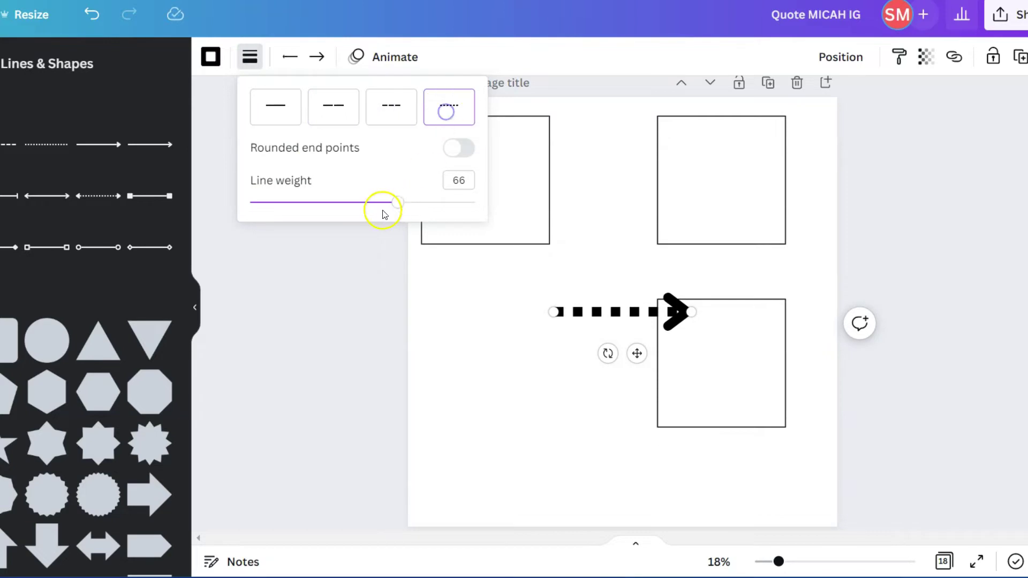
pyautogui.moveTo(395, 202); pyautogui.dragTo(300, 216)
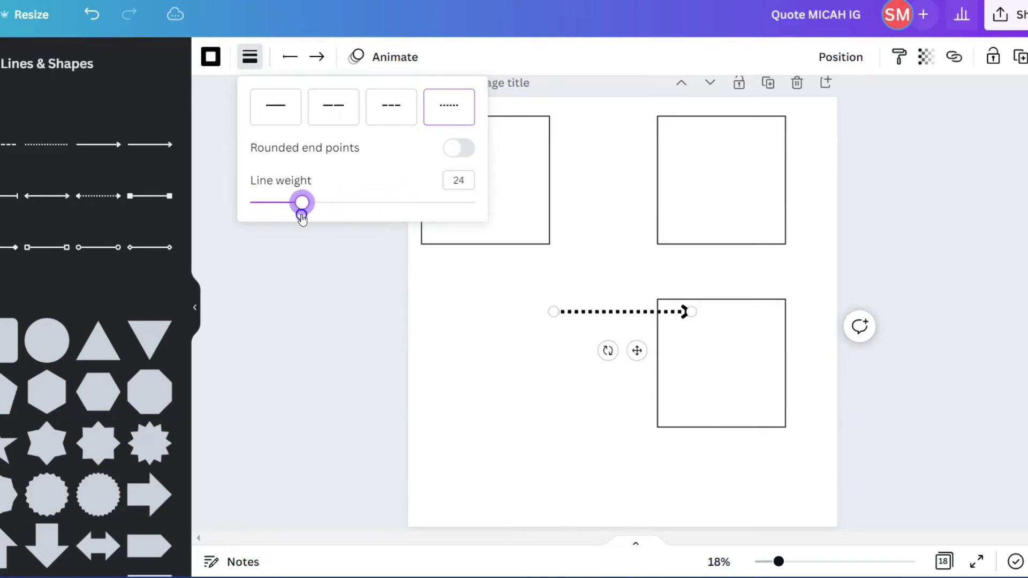
pyautogui.click(271, 107)
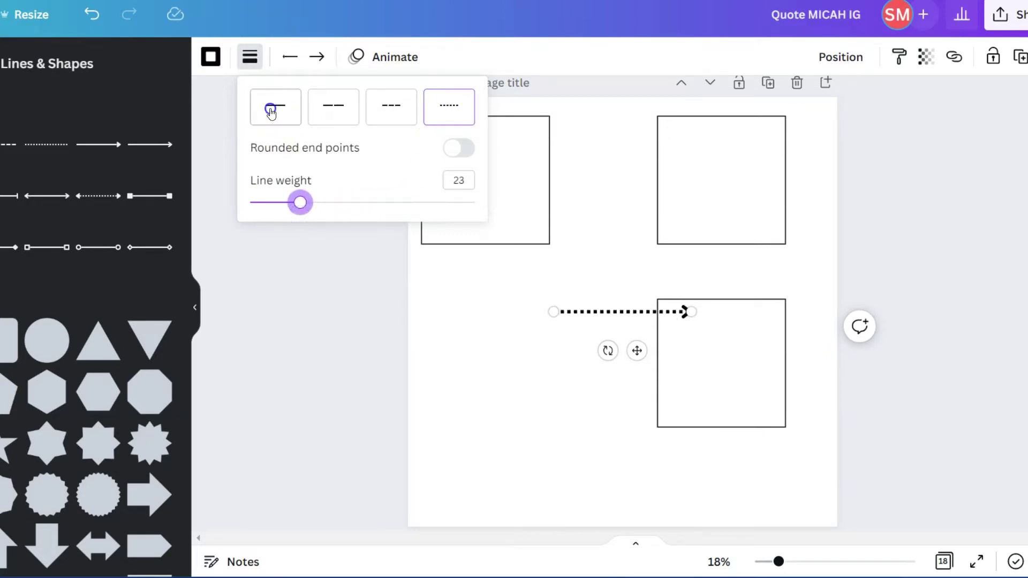
pyautogui.moveTo(299, 203); pyautogui.dragTo(361, 205)
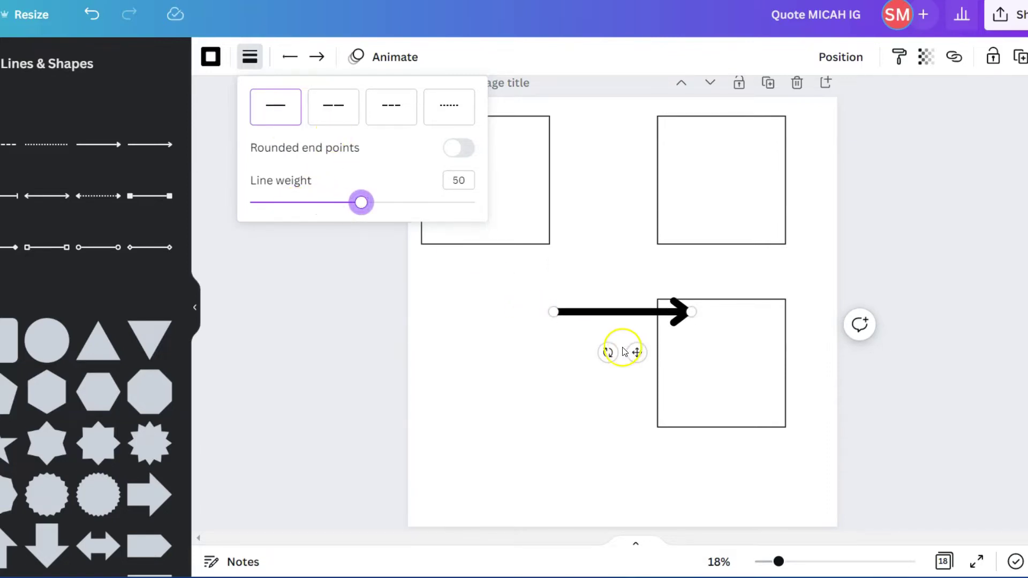
# Step: Move the arrow between the two upper squares, attaching its tail to the left square's right edge and shortening its head end
pyautogui.moveTo(636, 352); pyautogui.dragTo(616, 210)
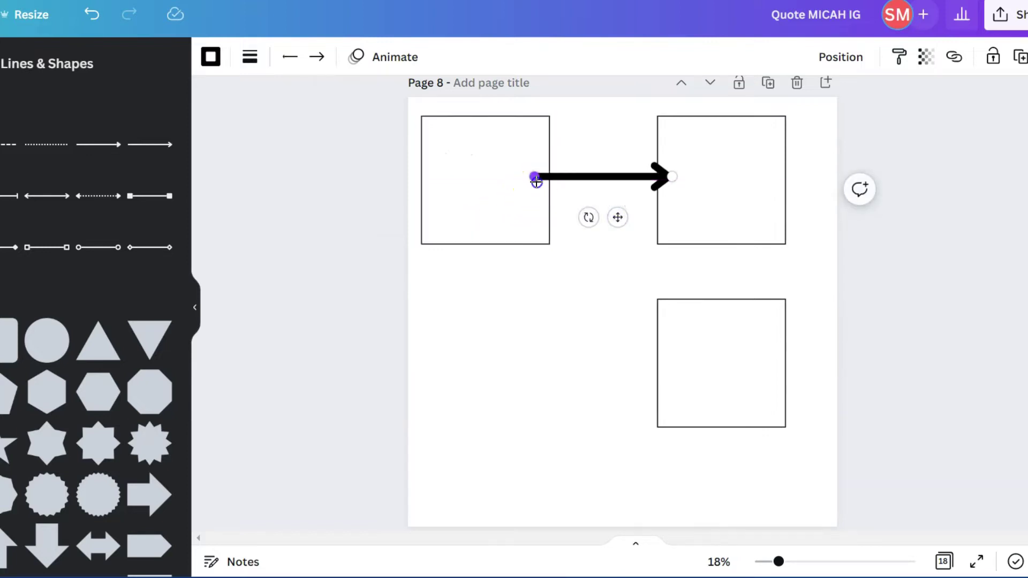
pyautogui.moveTo(536, 182); pyautogui.dragTo(503, 186)
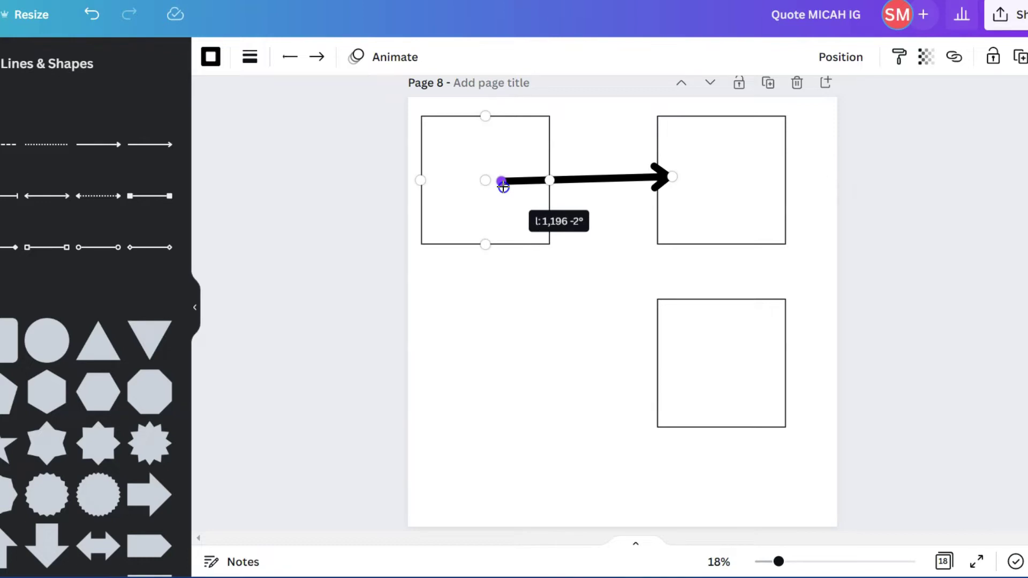
pyautogui.moveTo(503, 187); pyautogui.dragTo(482, 191)
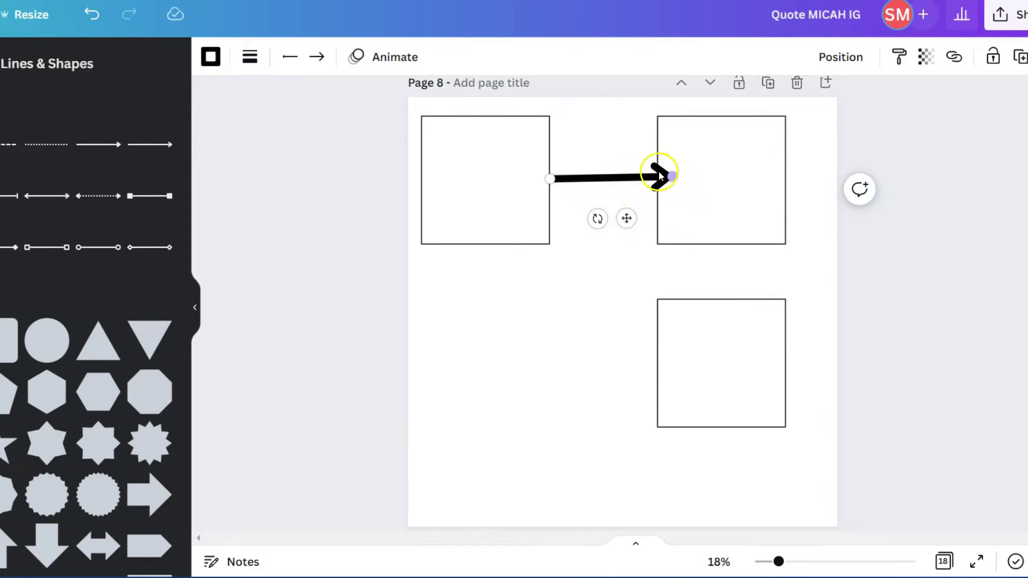
pyautogui.moveTo(670, 176); pyautogui.dragTo(635, 180)
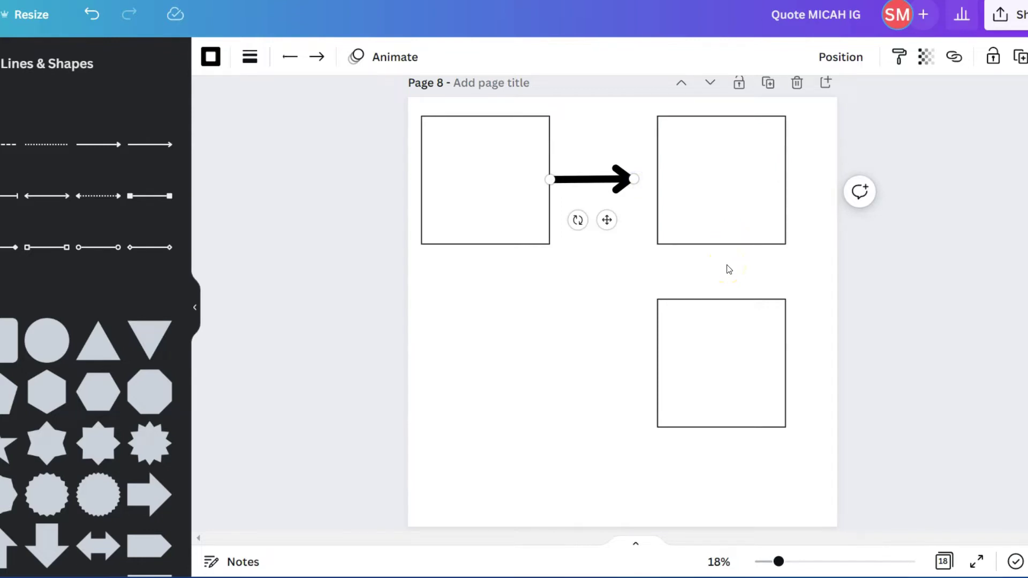
# Step: Shift the left square slightly right and down, and attach the arrowhead to the left edge of the upper-right square
pyautogui.moveTo(507, 184)
pyautogui.mouseDown()
pyautogui.moveTo(525, 287)
pyautogui.moveTo(577, 385)
pyautogui.moveTo(612, 386)
pyautogui.moveTo(502, 284)
pyautogui.moveTo(528, 166)
pyautogui.moveTo(500, 205)
pyautogui.moveTo(513, 184)
pyautogui.mouseUp()
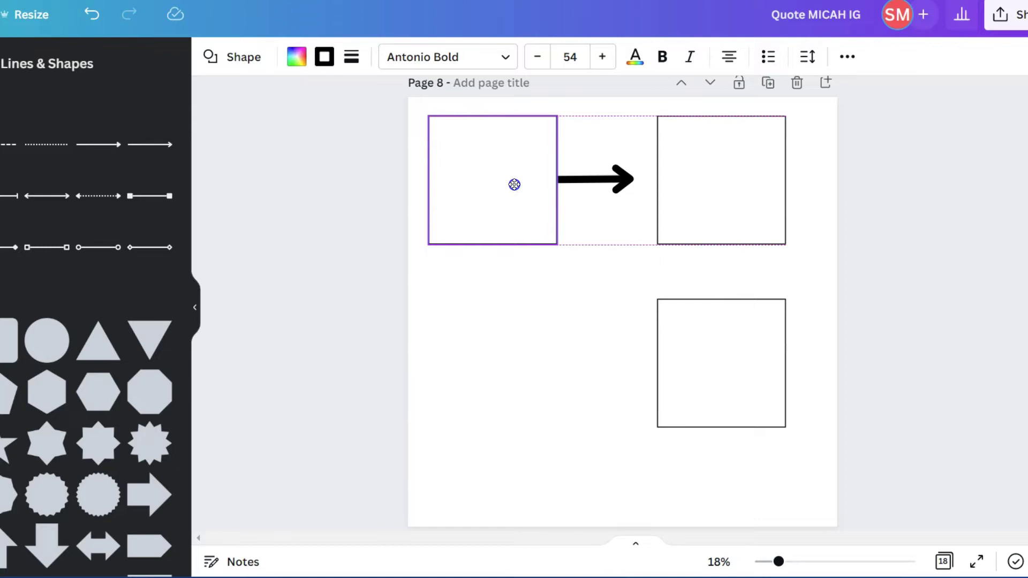
pyautogui.moveTo(514, 184); pyautogui.dragTo(514, 186)
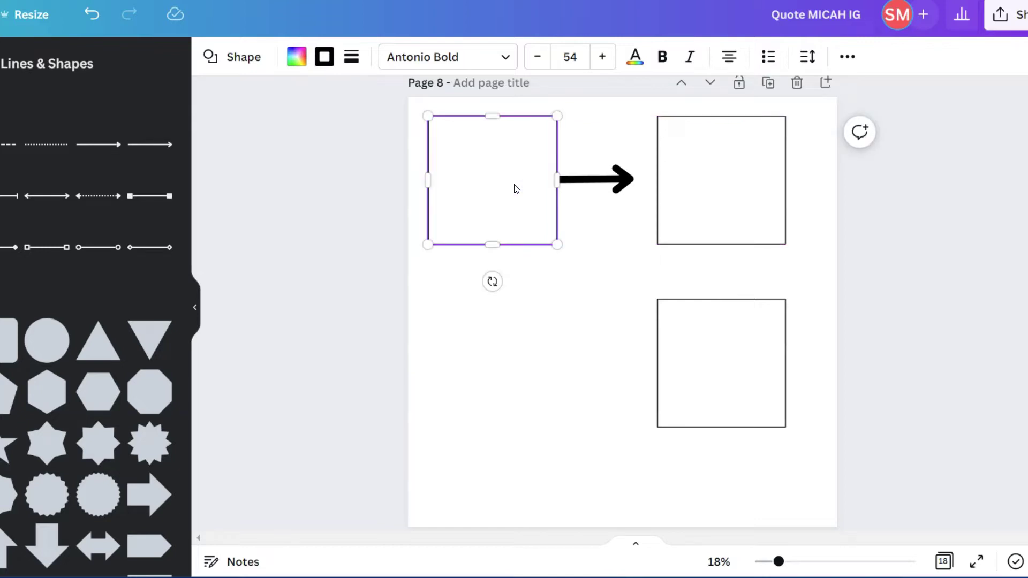
pyautogui.click(627, 178)
pyautogui.moveTo(626, 178); pyautogui.dragTo(650, 182)
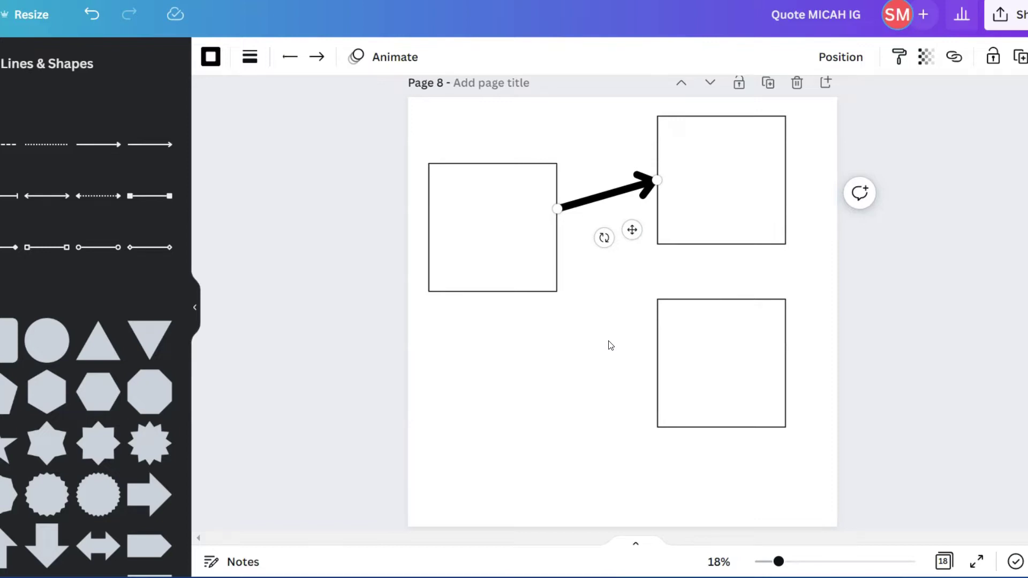
pyautogui.moveTo(656, 179); pyautogui.dragTo(663, 180)
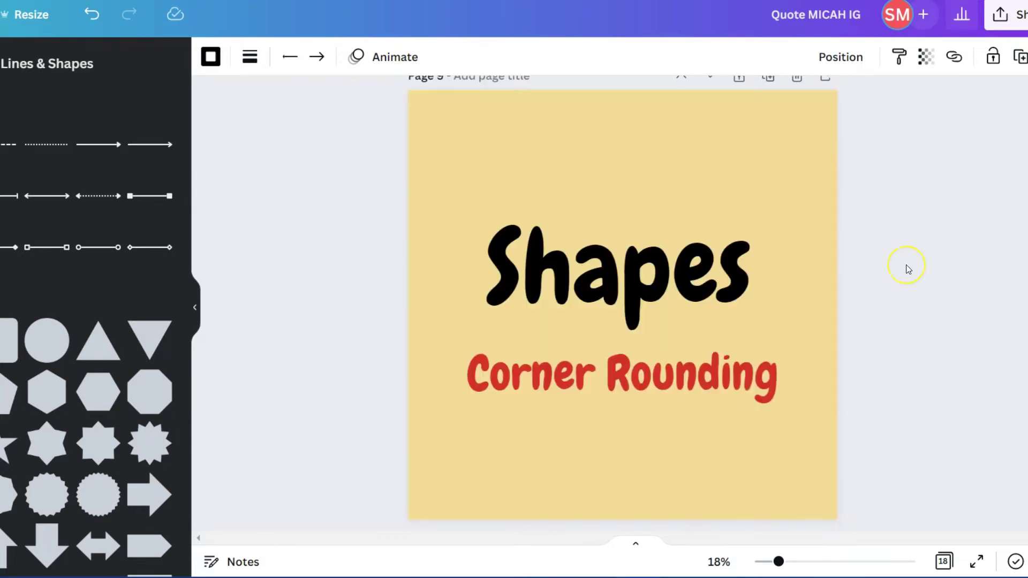
# Step: Place a dark red rectangle on blank page 10, enlarge it to fill much of the page, and open its border and corner rounding settings
pyautogui.scroll(-6, 907, 269)
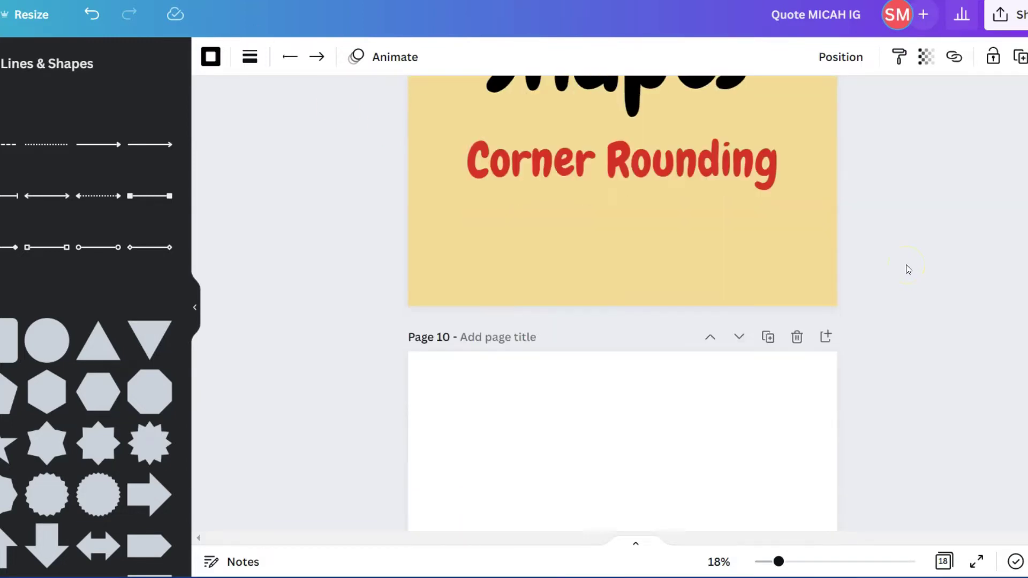
pyautogui.click(80, 331)
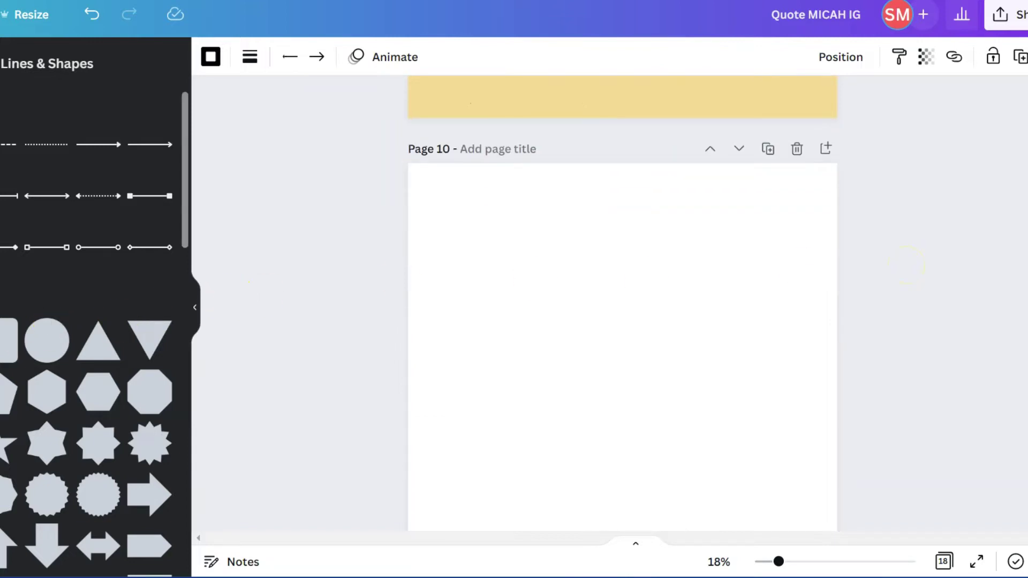
pyautogui.hotkey('ctrl', 'v')
pyautogui.moveTo(555, 316); pyautogui.dragTo(441, 264)
pyautogui.moveTo(685, 263); pyautogui.dragTo(740, 197)
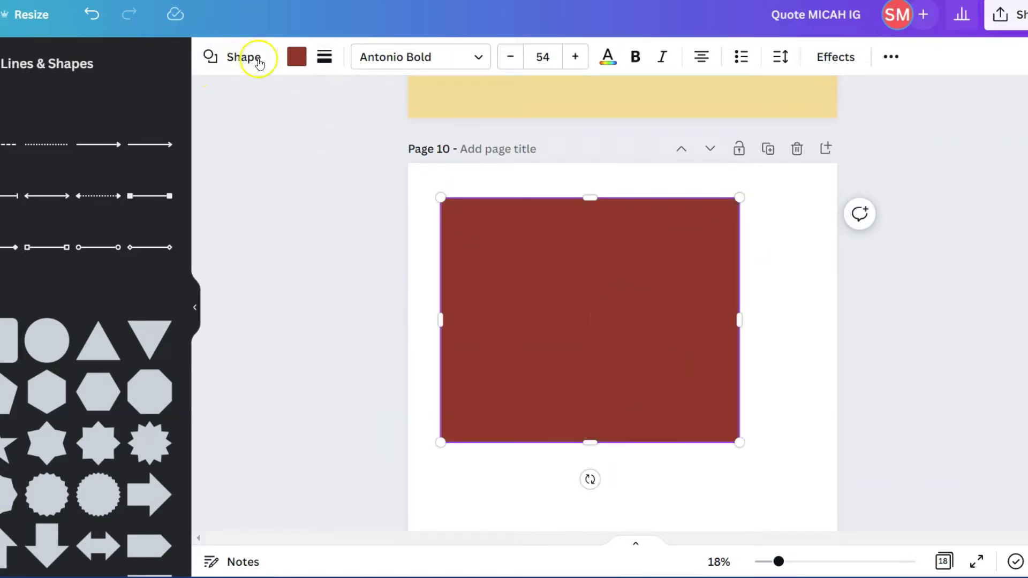
pyautogui.click(323, 60)
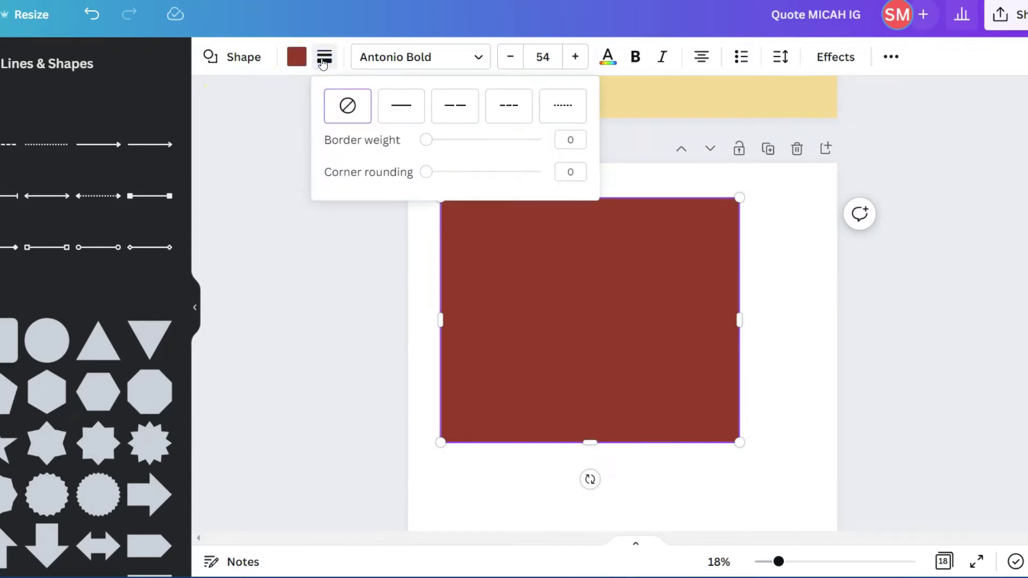
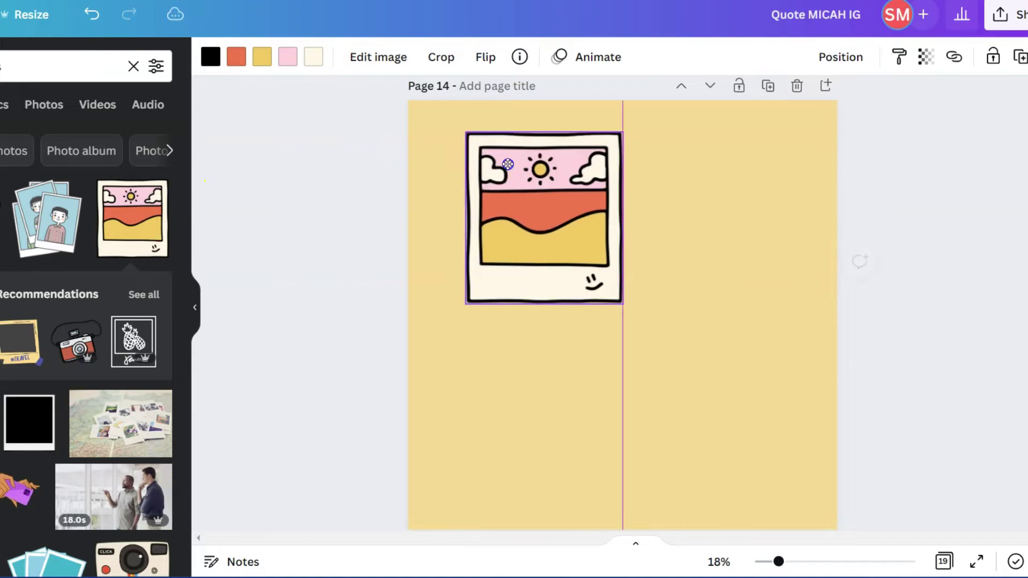
# Step: Add two reduced photo-stack graphics to page 14, one to the right of the sunset picture and one centred in the lower half
pyautogui.click(56, 217)
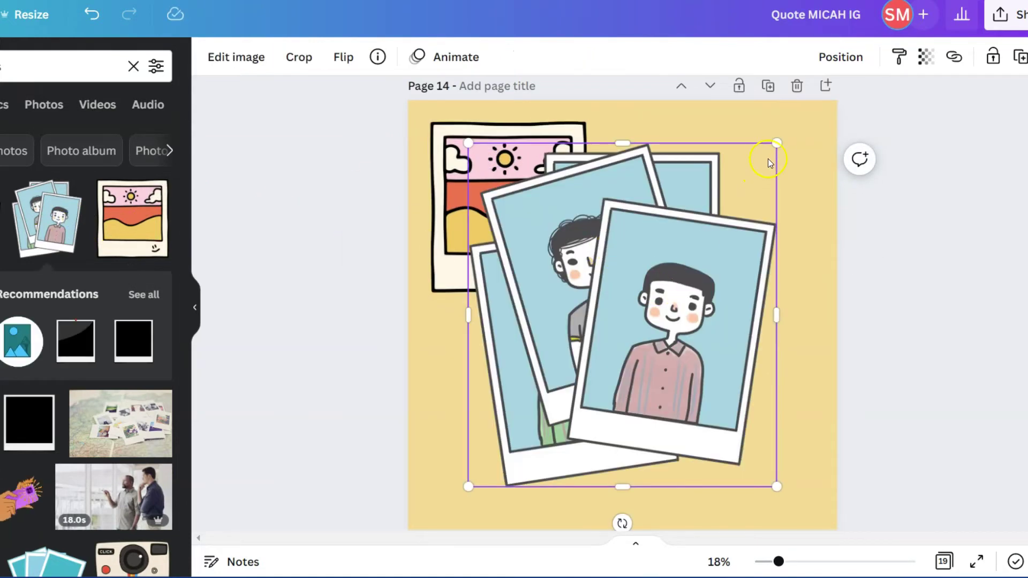
pyautogui.moveTo(777, 140); pyautogui.dragTo(581, 297)
pyautogui.moveTo(523, 415); pyautogui.dragTo(675, 213)
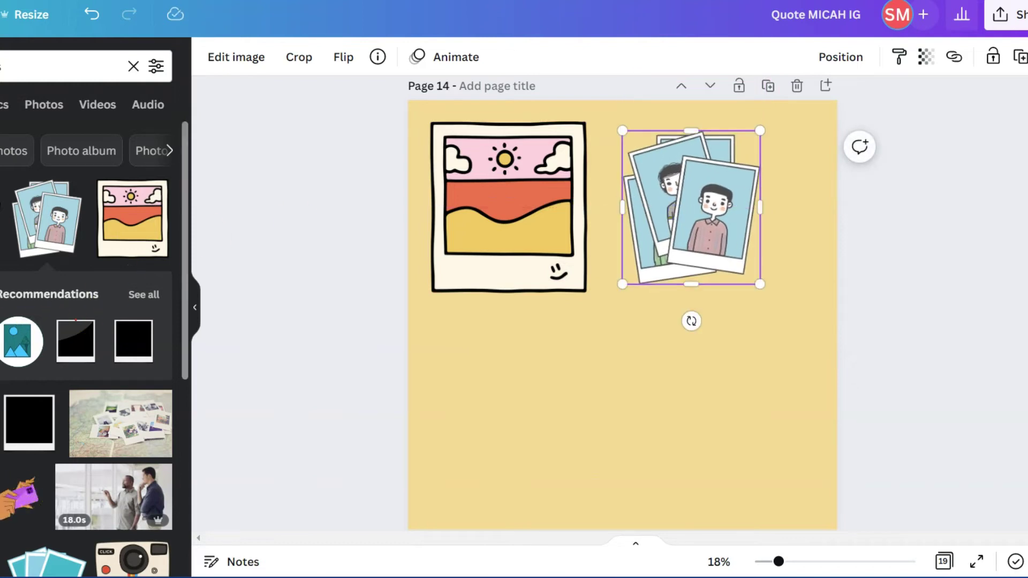
pyautogui.click(60, 235)
pyautogui.moveTo(626, 312); pyautogui.dragTo(626, 408)
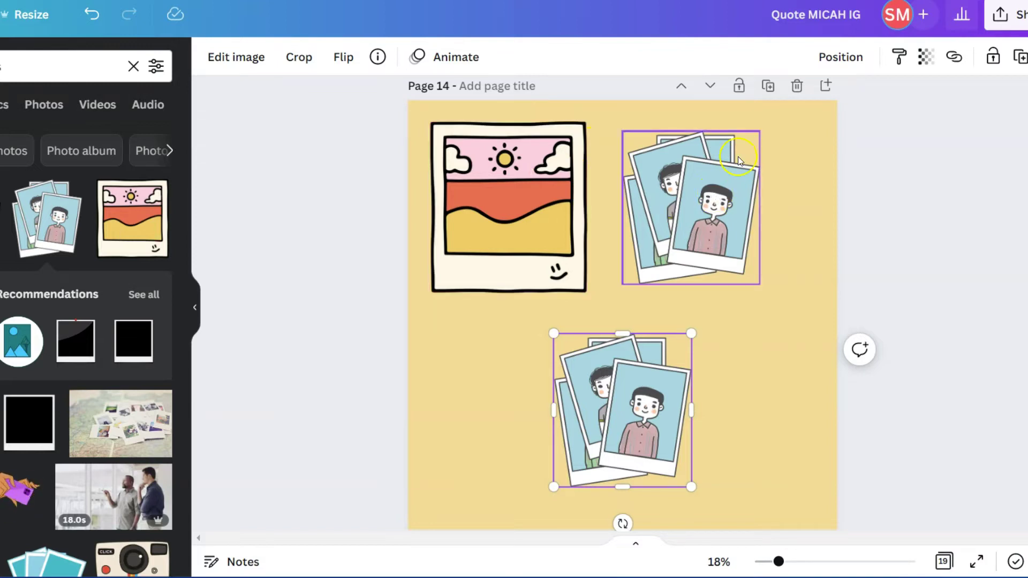
# Step: Open the design's download options and choose PDF Standard as the file type
pyautogui.click(1002, 25)
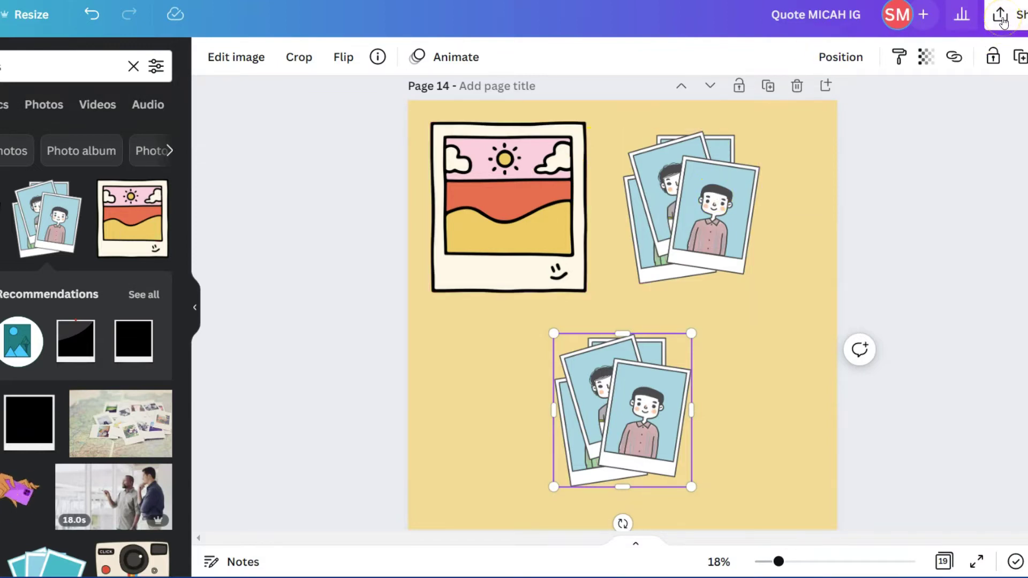
pyautogui.click(1002, 22)
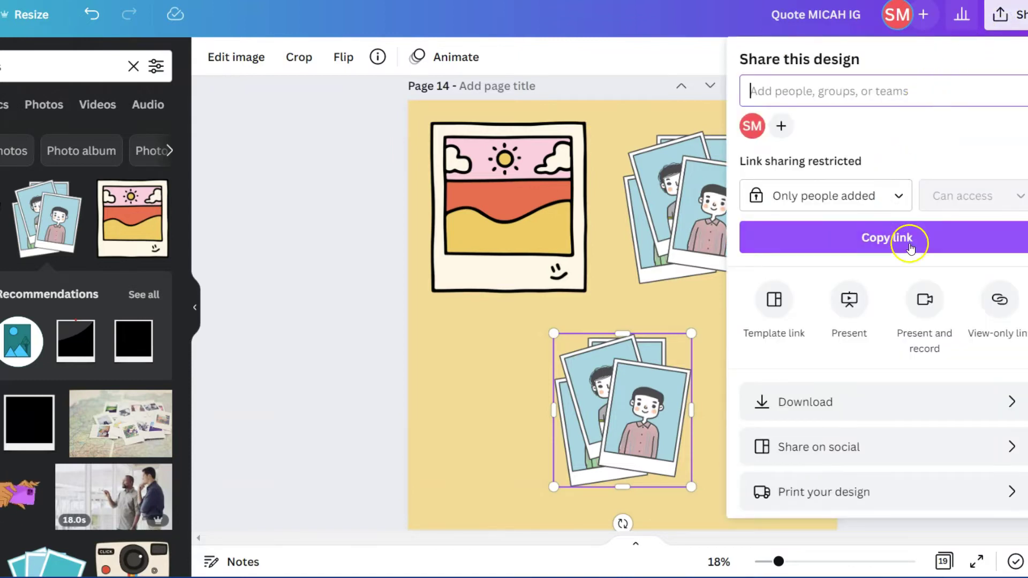
pyautogui.click(856, 403)
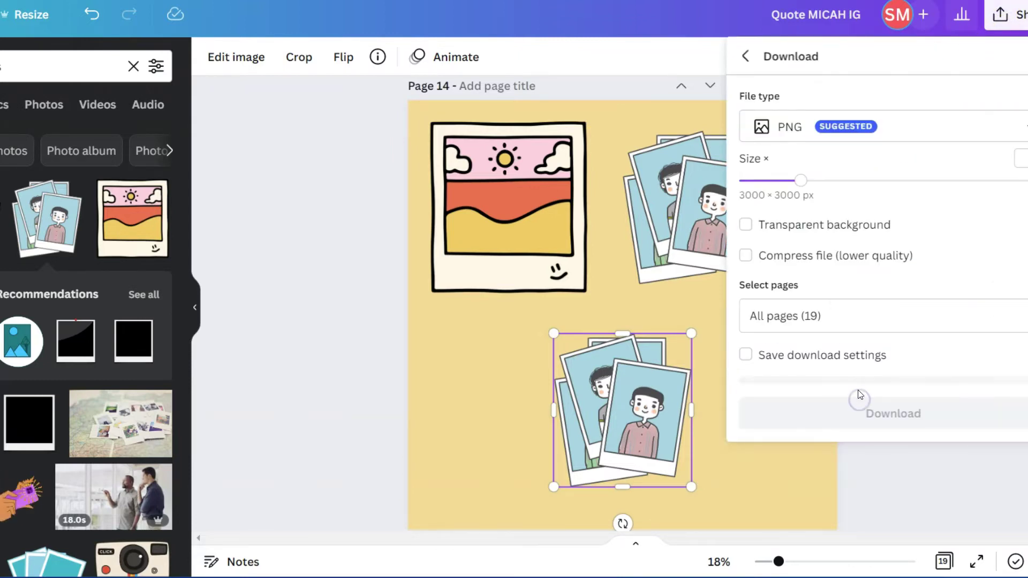
pyautogui.click(866, 131)
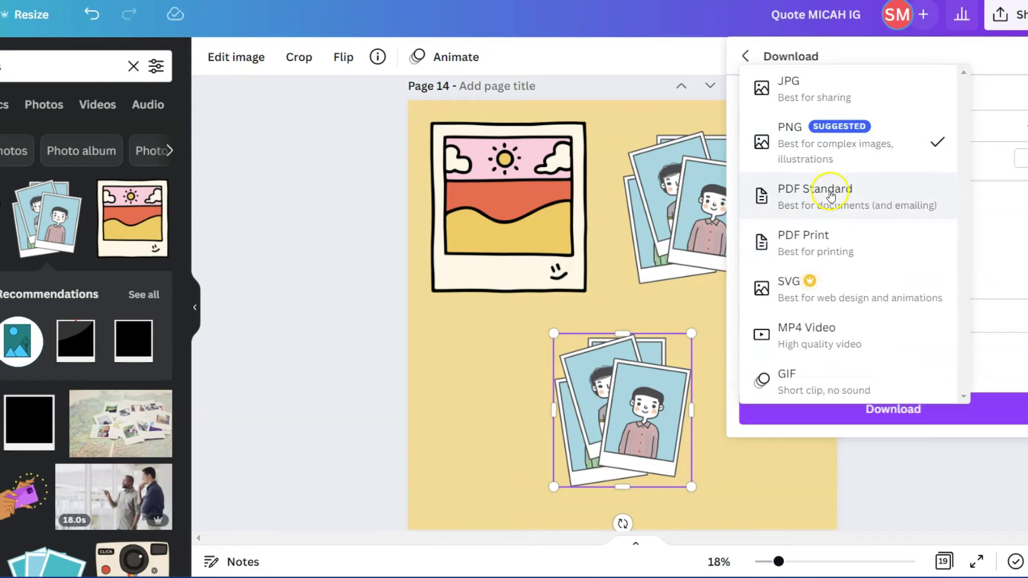
pyautogui.click(850, 194)
pyautogui.click(745, 165)
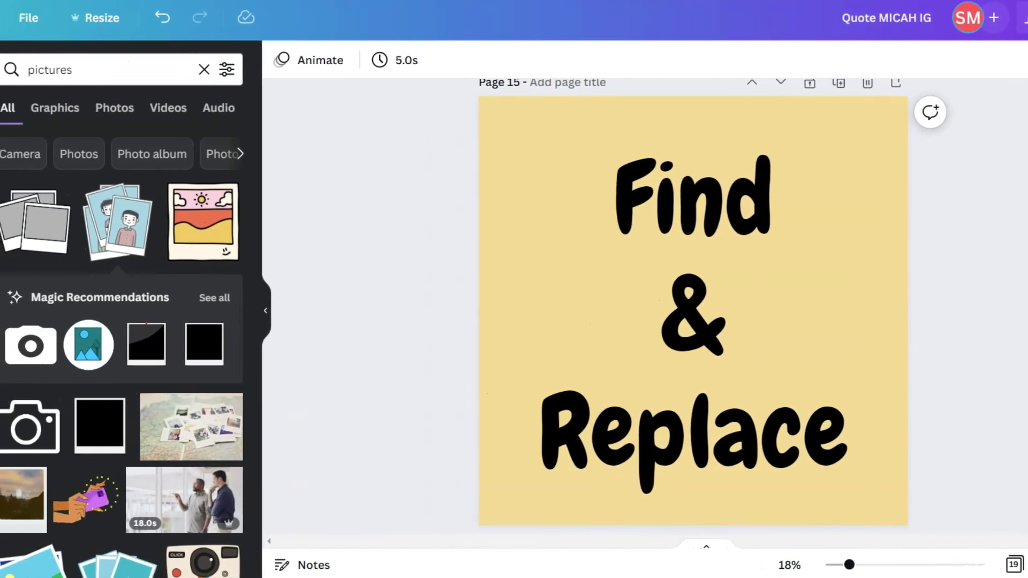
# Step: Use Find and replace text to replace "find" with "fine" in the page 15 heading
pyautogui.click(24, 19)
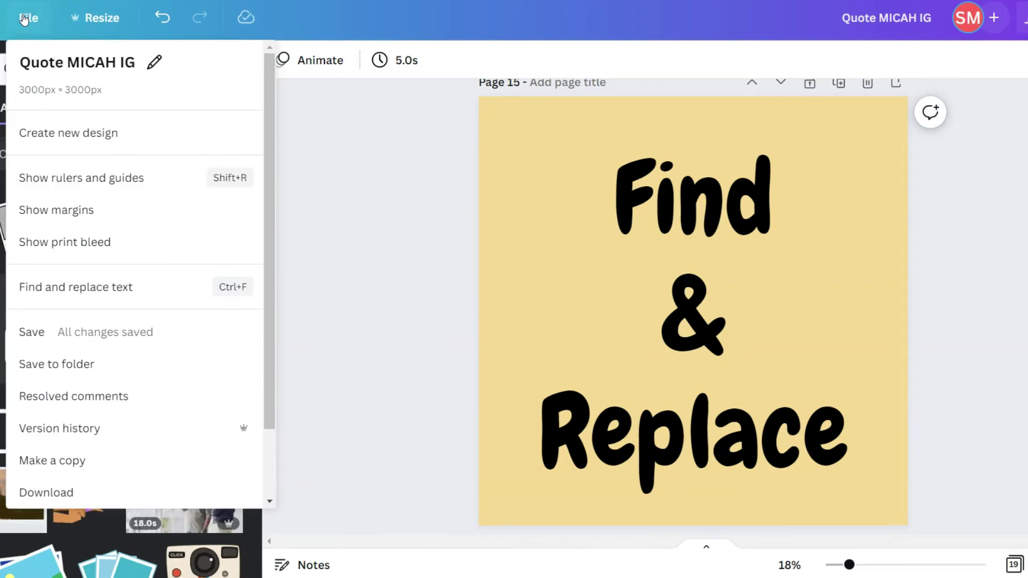
pyautogui.click(92, 292)
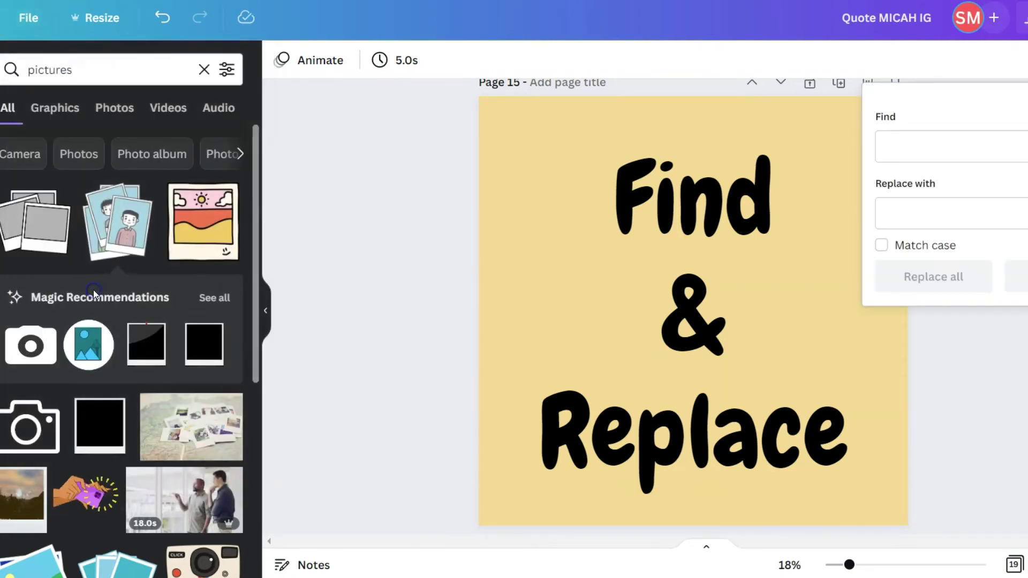
pyautogui.click(967, 143)
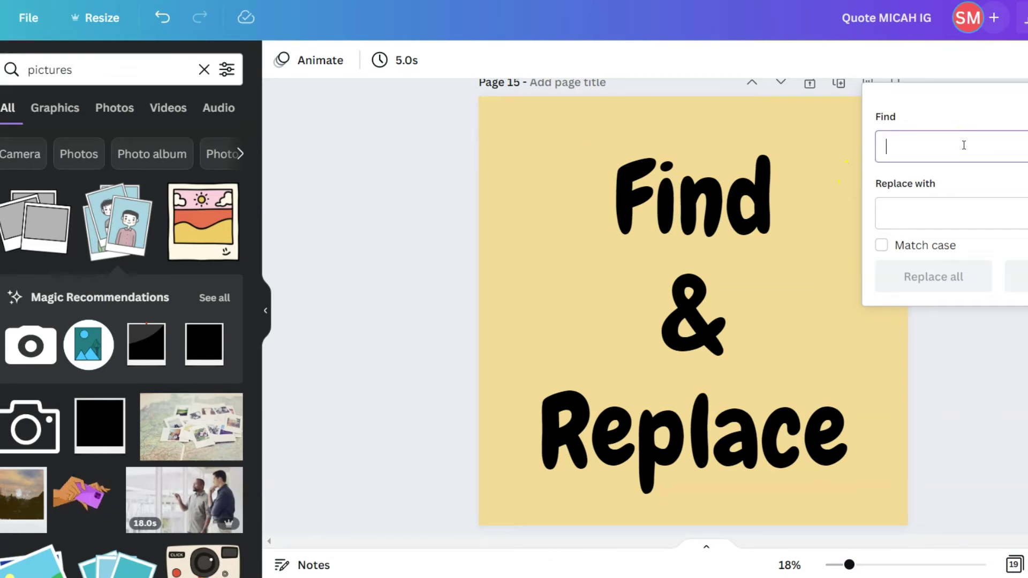
pyautogui.write('find')
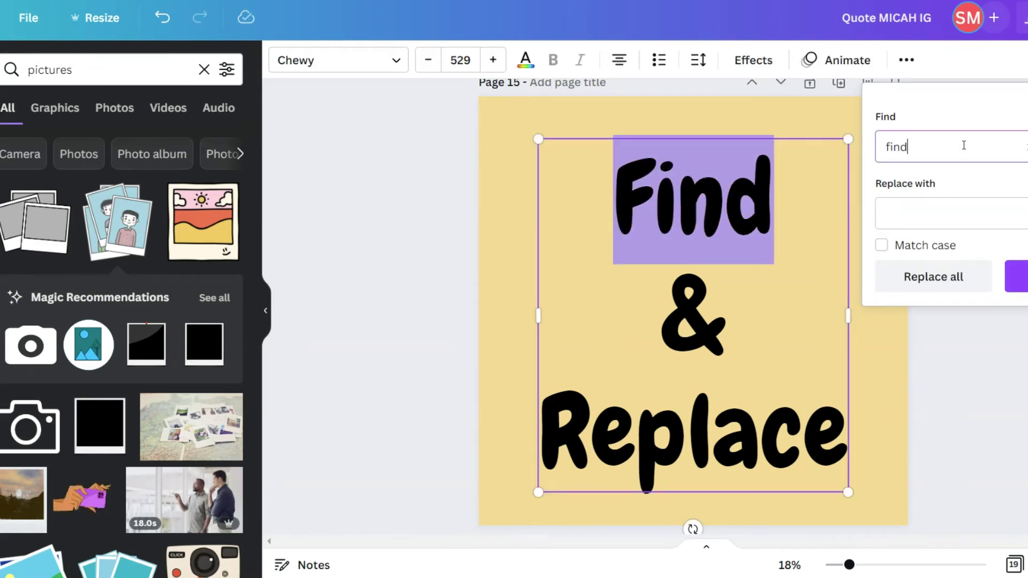
pyautogui.click(941, 211)
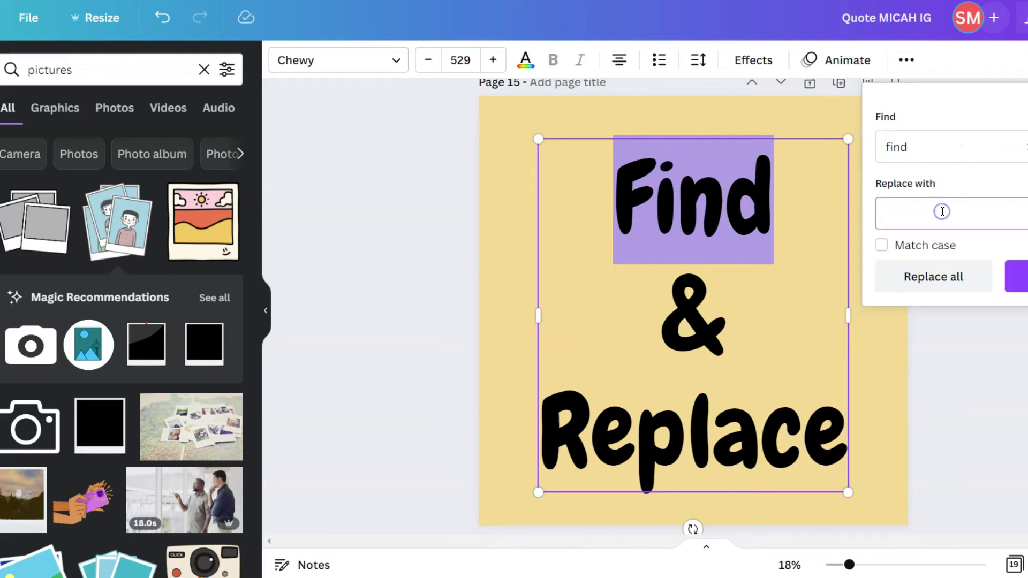
pyautogui.write('fine')
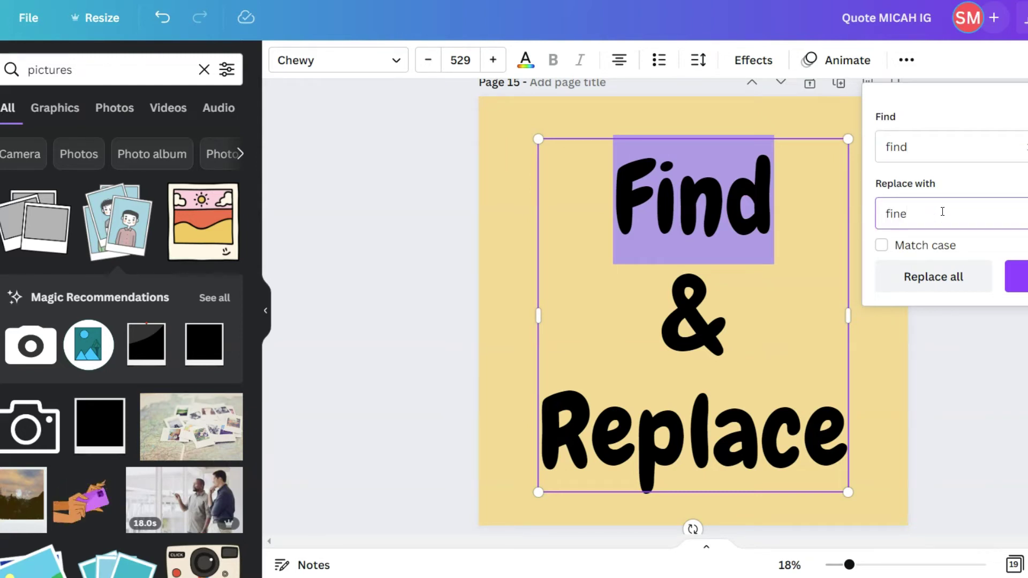
pyautogui.click(1016, 276)
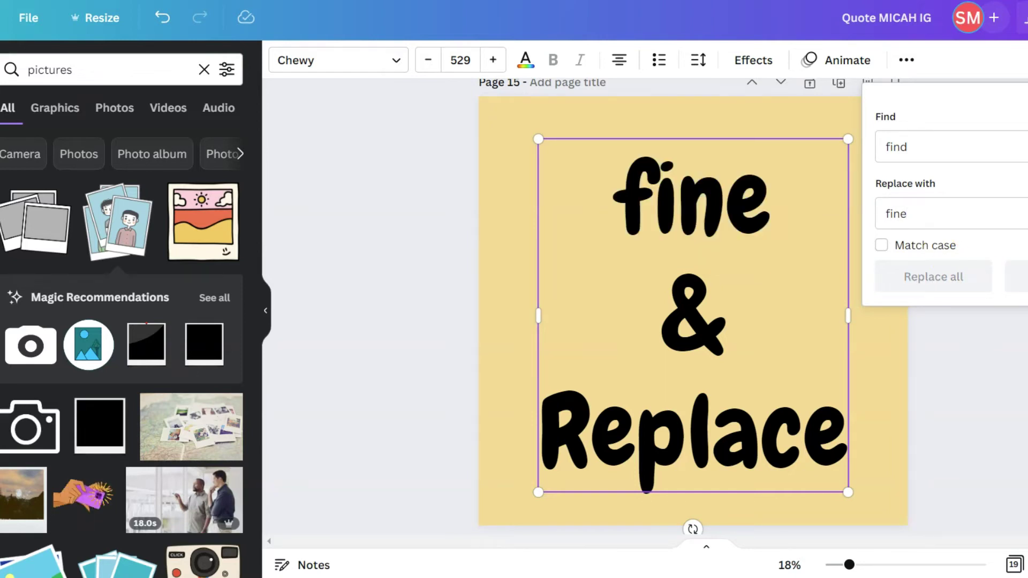
# Step: Find "fine" in the page 15 heading and replace it with "Fine", with case matching enabled
pyautogui.click(911, 142)
pyautogui.press('BackSpace')
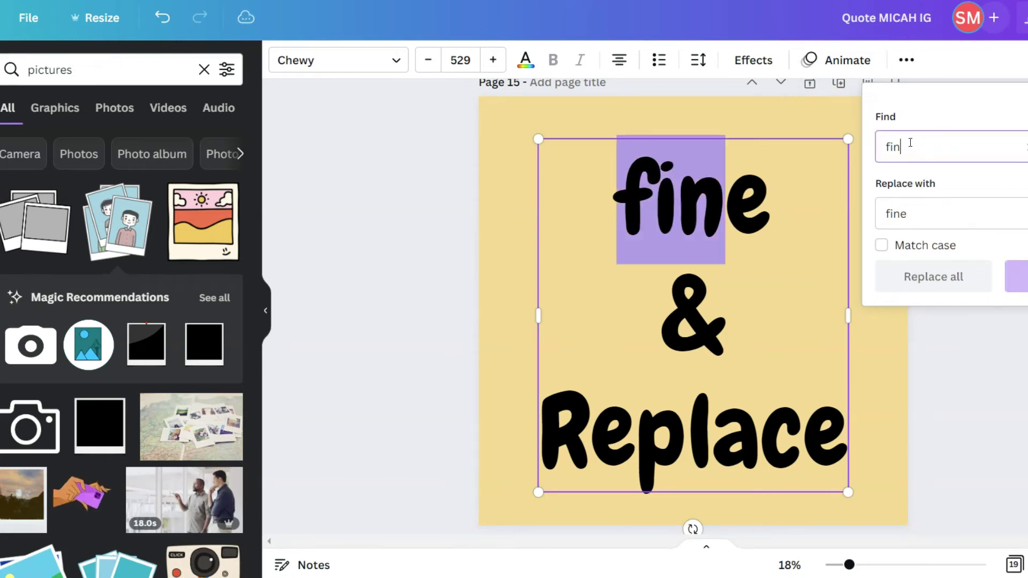
pyautogui.write('e')
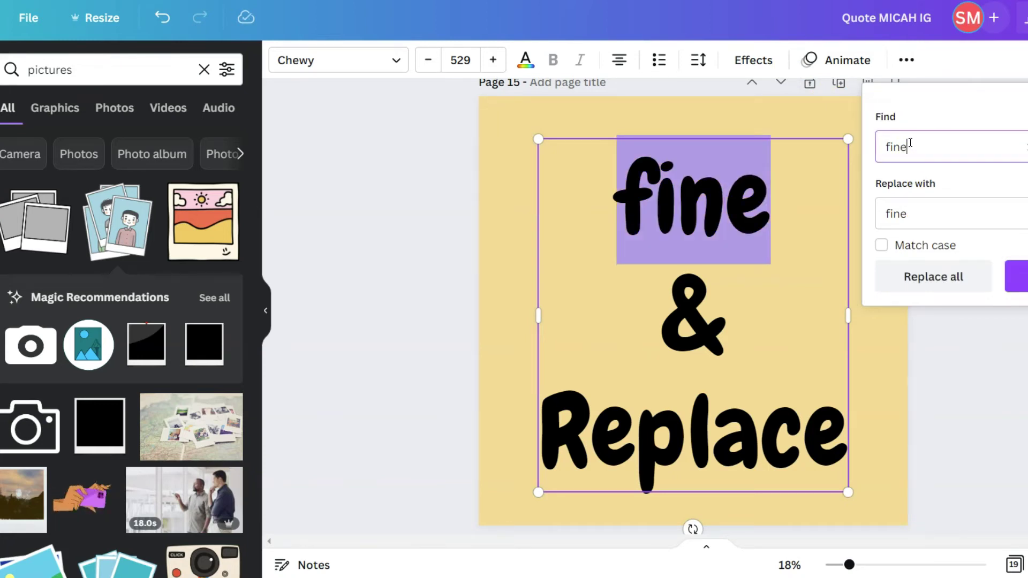
pyautogui.click(943, 288)
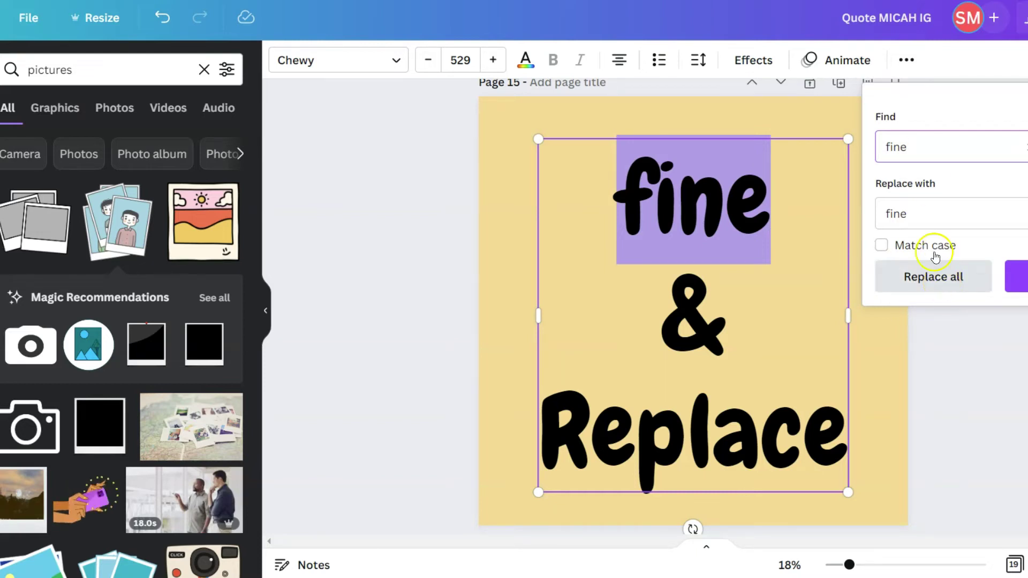
pyautogui.moveTo(930, 213); pyautogui.dragTo(878, 214)
pyautogui.write('Fine')
pyautogui.click(881, 245)
pyautogui.click(1016, 276)
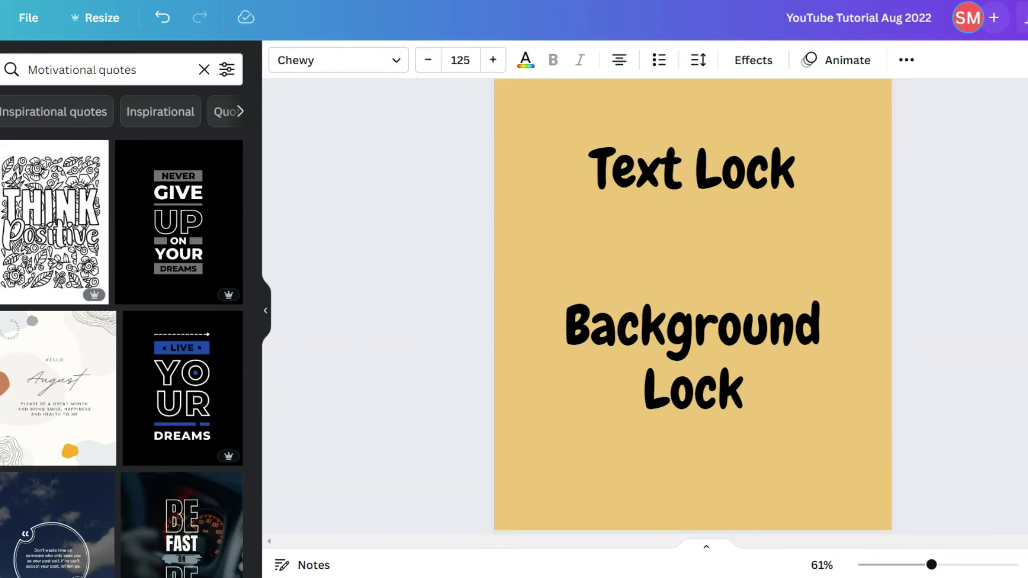
# Step: Lock the hiking background photo on page 2 of the YouTube Tutorial Aug 2022 design and unlock it again
pyautogui.scroll(-9, 692, 305)
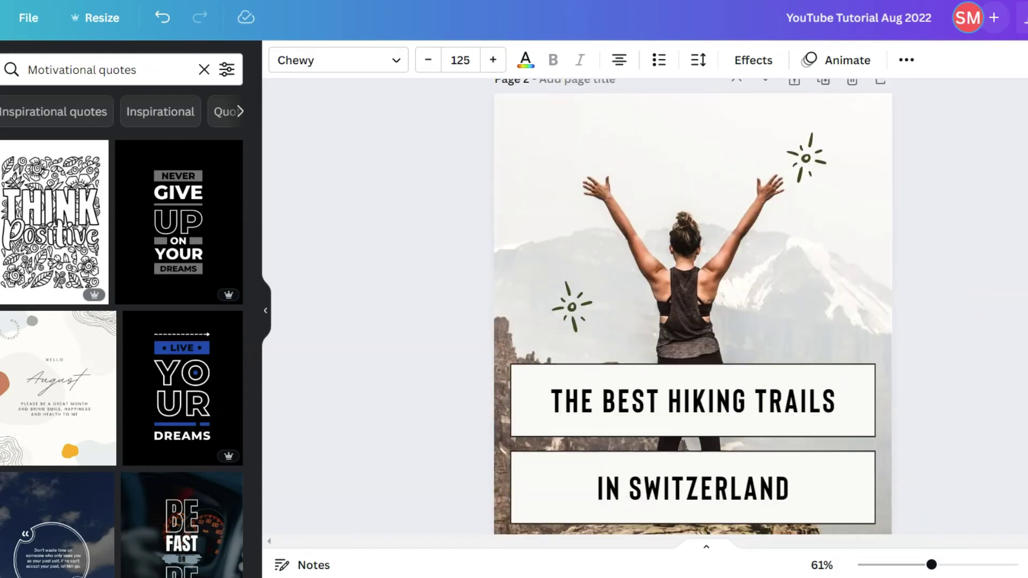
pyautogui.click(886, 206)
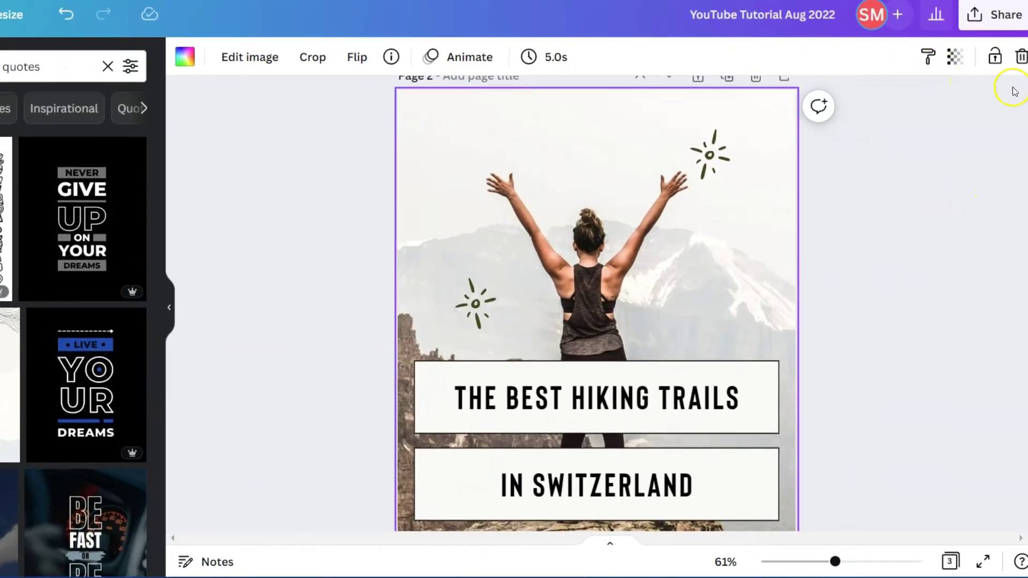
pyautogui.click(994, 59)
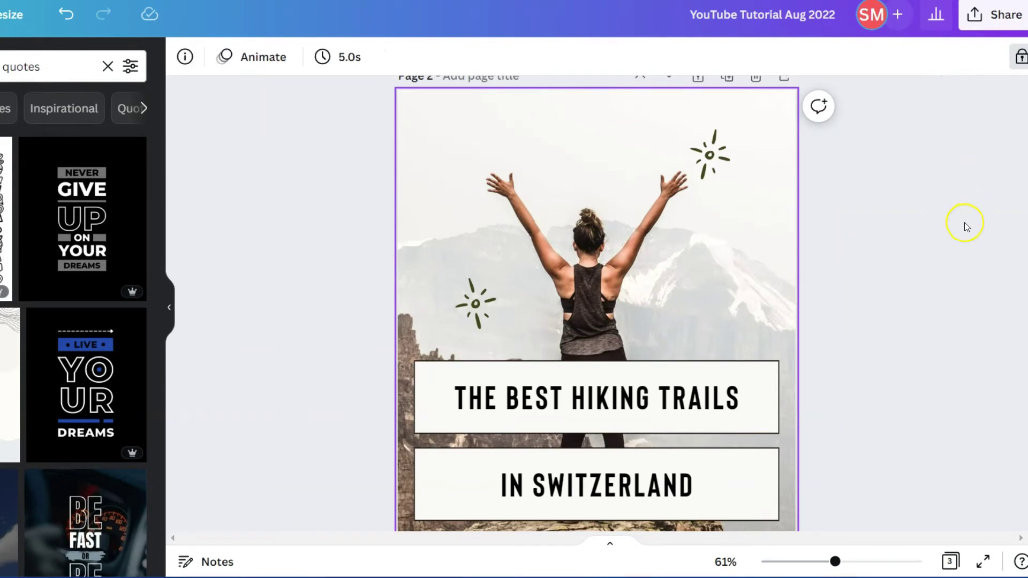
pyautogui.scroll(2, 965, 225)
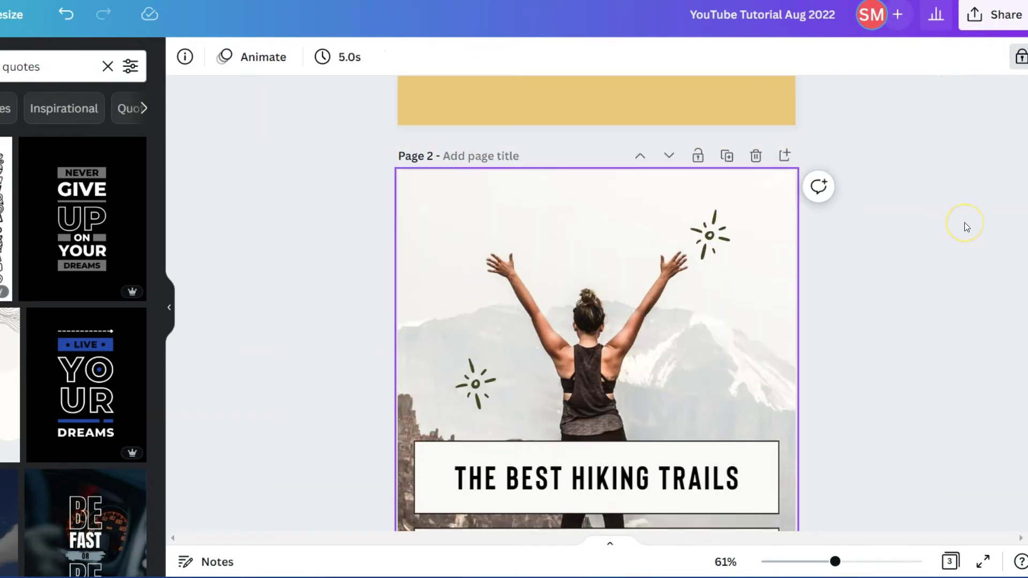
pyautogui.click(716, 165)
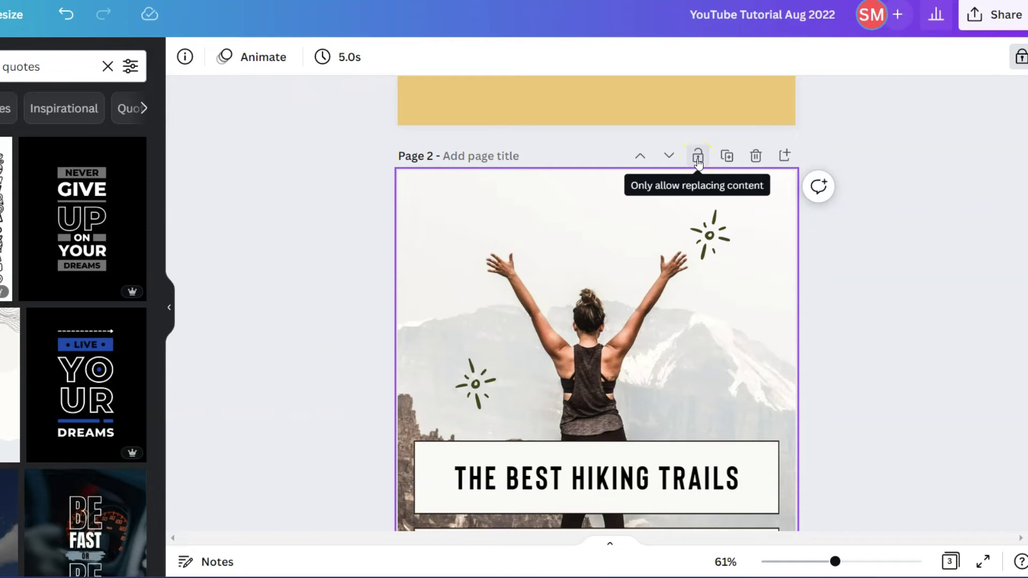
pyautogui.click(1019, 59)
pyautogui.scroll(-2, 883, 222)
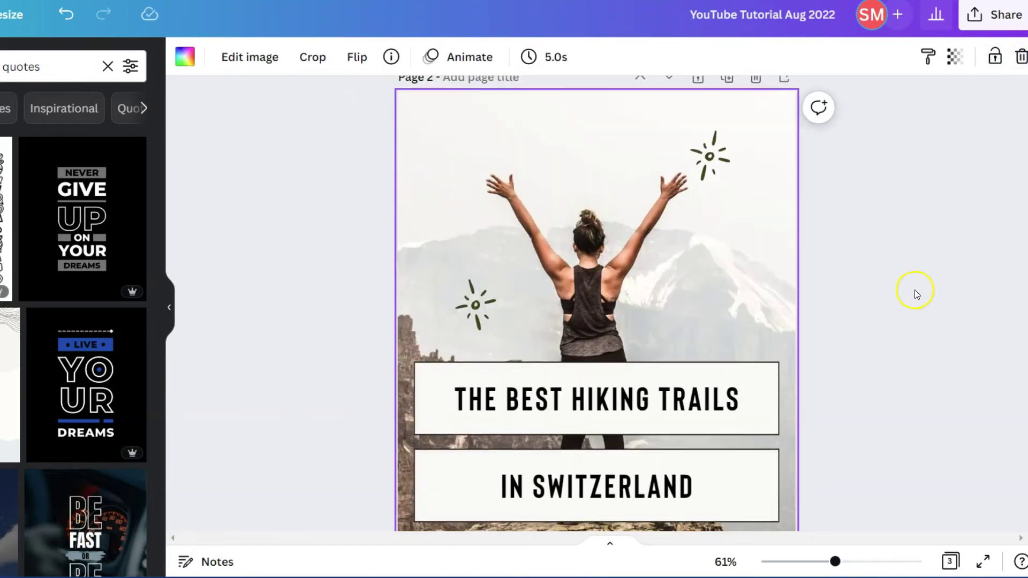
pyautogui.scroll(2, 881, 308)
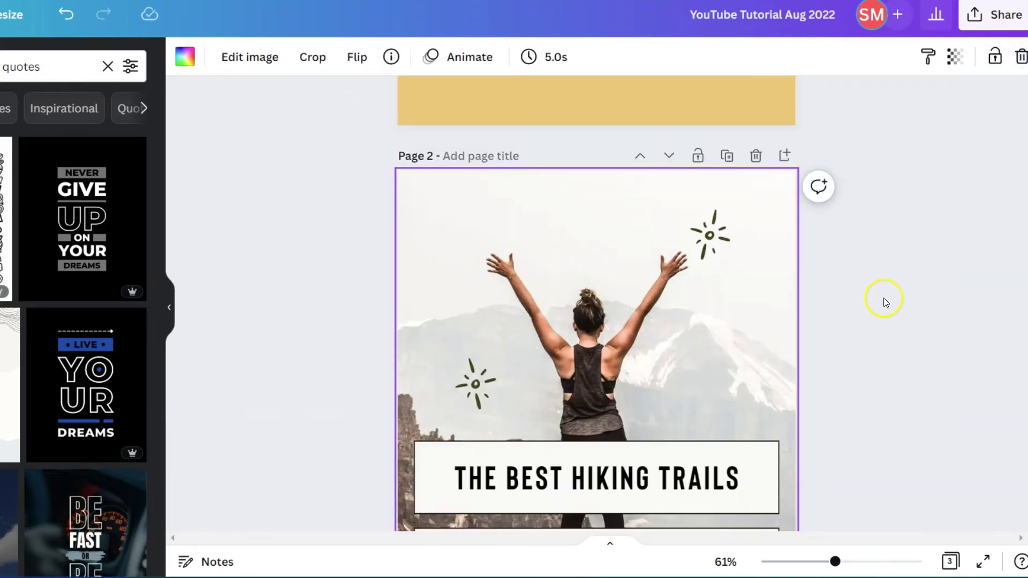
# Step: Restrict page 2 to replacing content only and check the editing options of its heading, white box and background photo
pyautogui.click(696, 156)
pyautogui.scroll(-2, 902, 327)
pyautogui.click(699, 319)
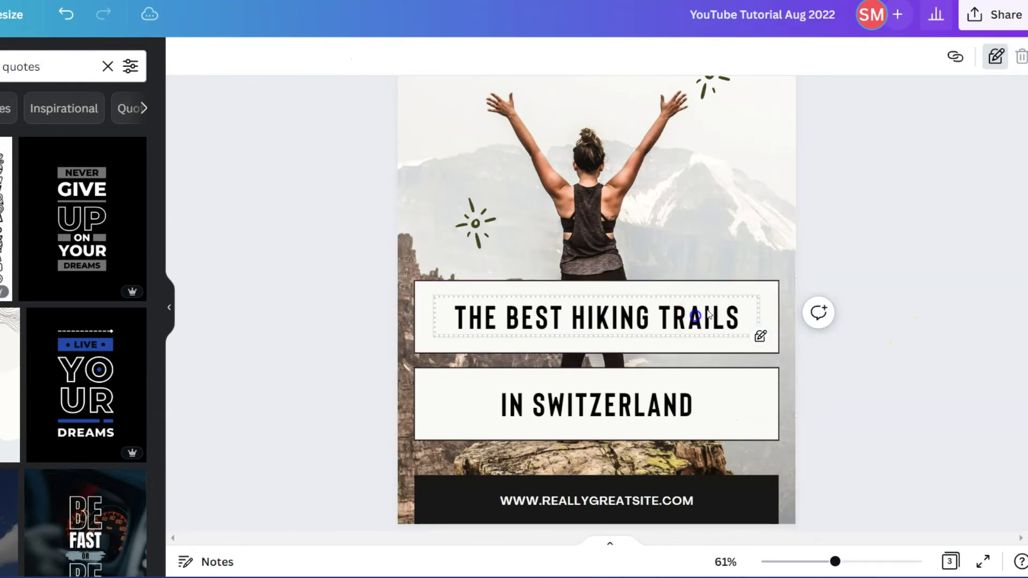
pyautogui.click(774, 280)
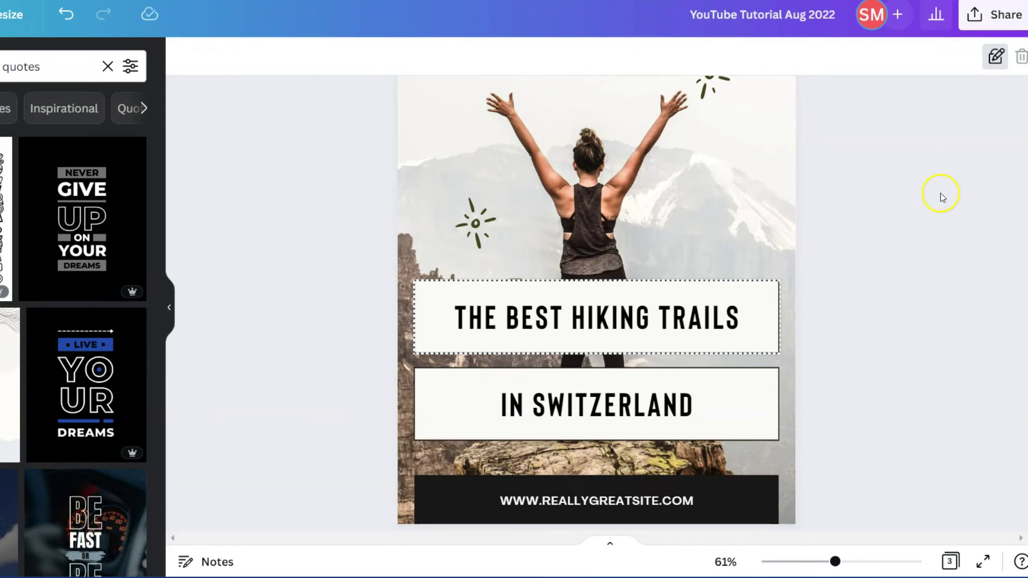
pyautogui.click(755, 199)
pyautogui.click(747, 340)
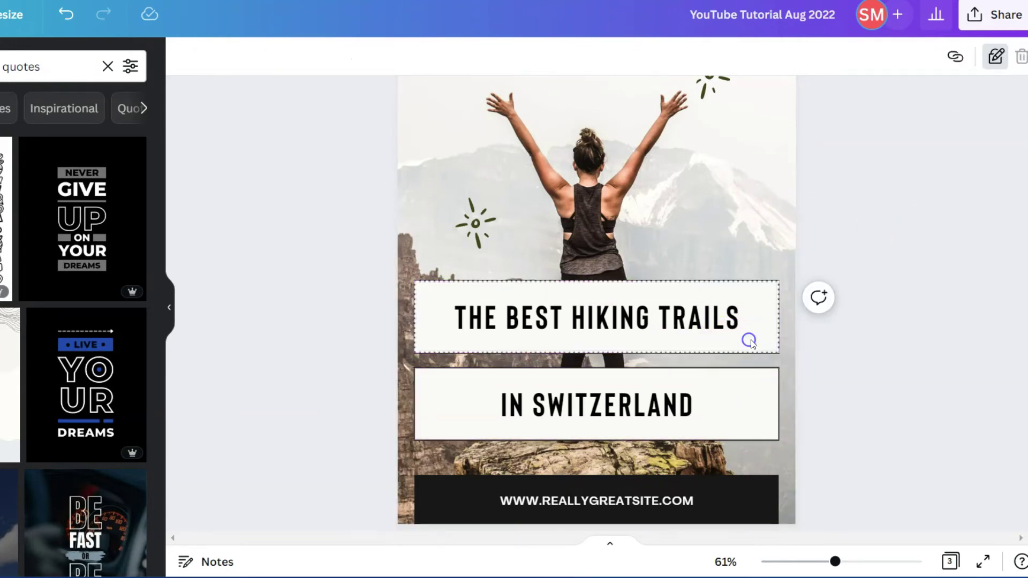
# Step: Replace the "THE BEST HIKING TRAILS" text on page 2 with "THIS IS GREAT"
pyautogui.click(752, 318)
pyautogui.click(749, 316)
pyautogui.click(743, 307)
pyautogui.moveTo(742, 307); pyautogui.dragTo(419, 320)
pyautogui.write('THI')
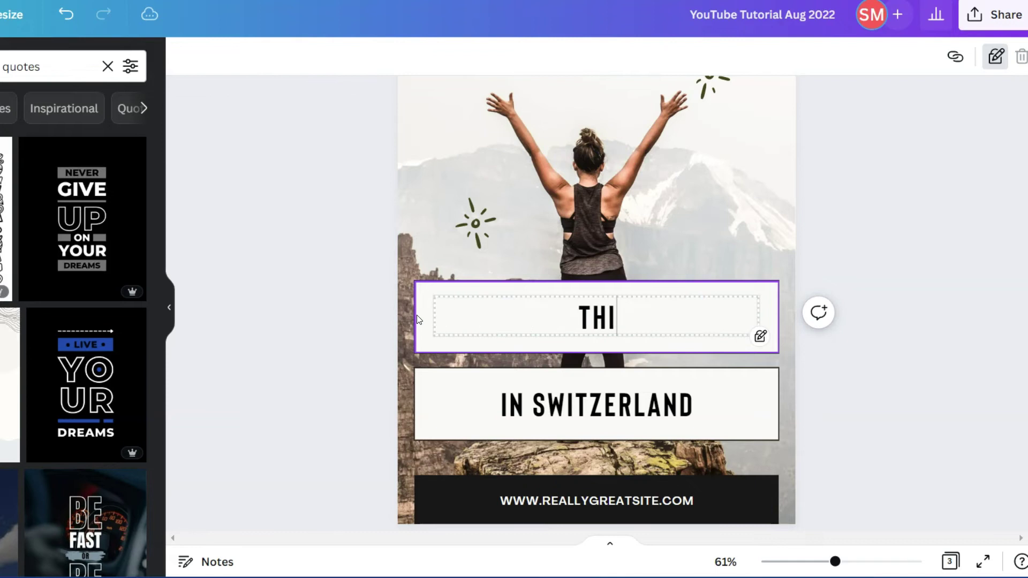
pyautogui.write('S IS GREAT')
pyautogui.click(934, 190)
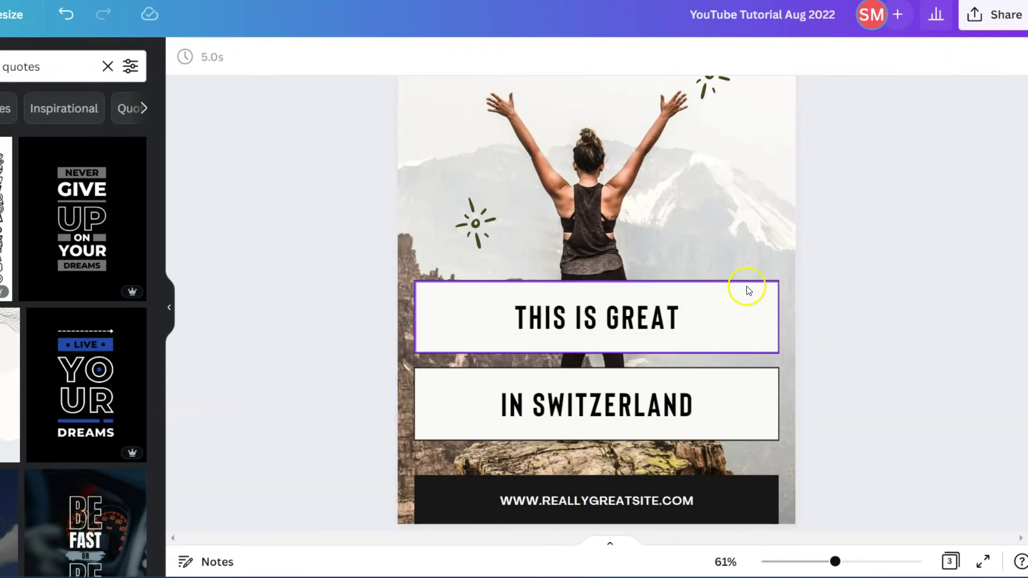
# Step: Switch the white box behind "THIS IS GREAT" from replace-only editing to fully locked
pyautogui.scroll(3, 842, 319)
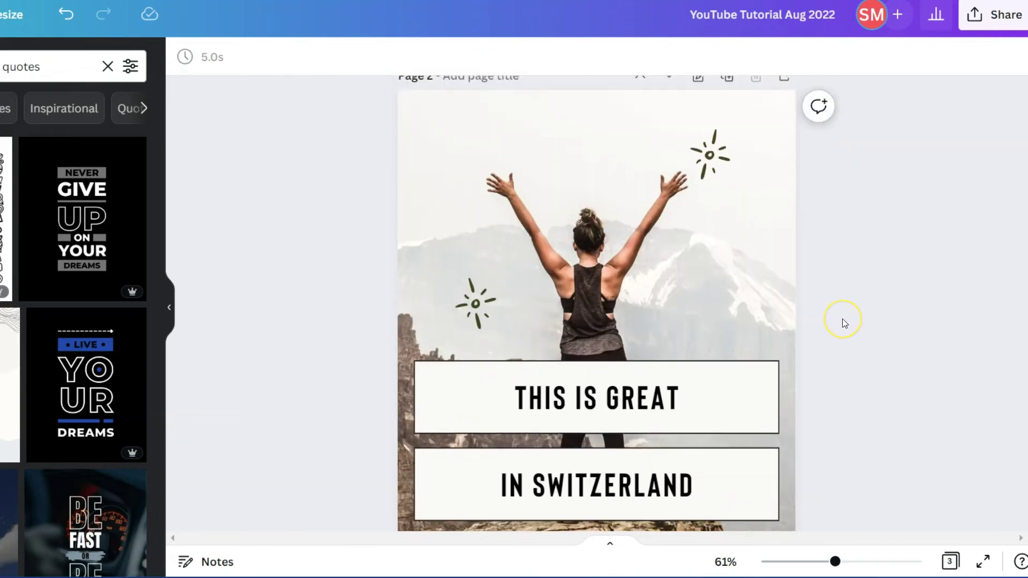
pyautogui.click(743, 501)
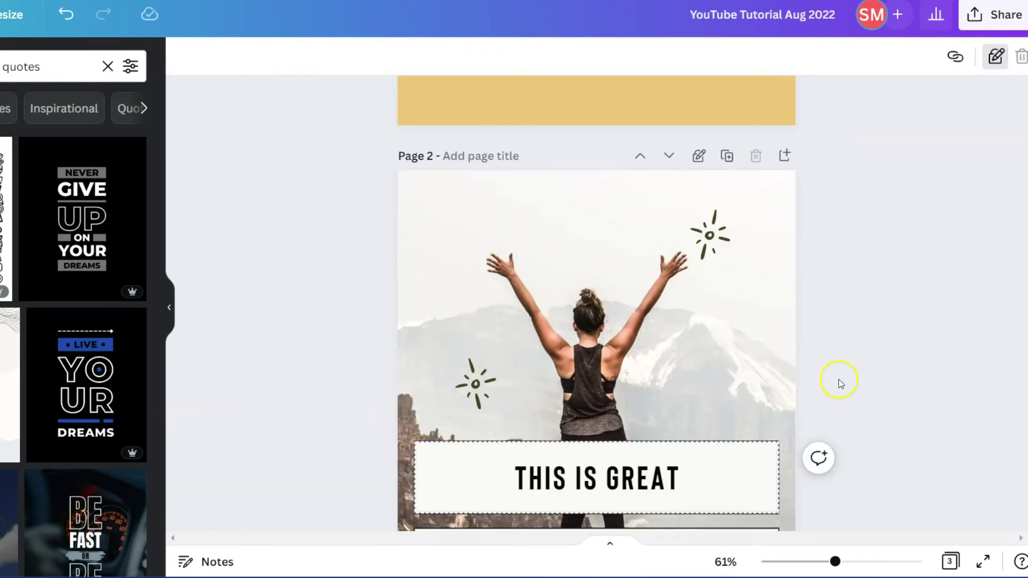
pyautogui.click(994, 58)
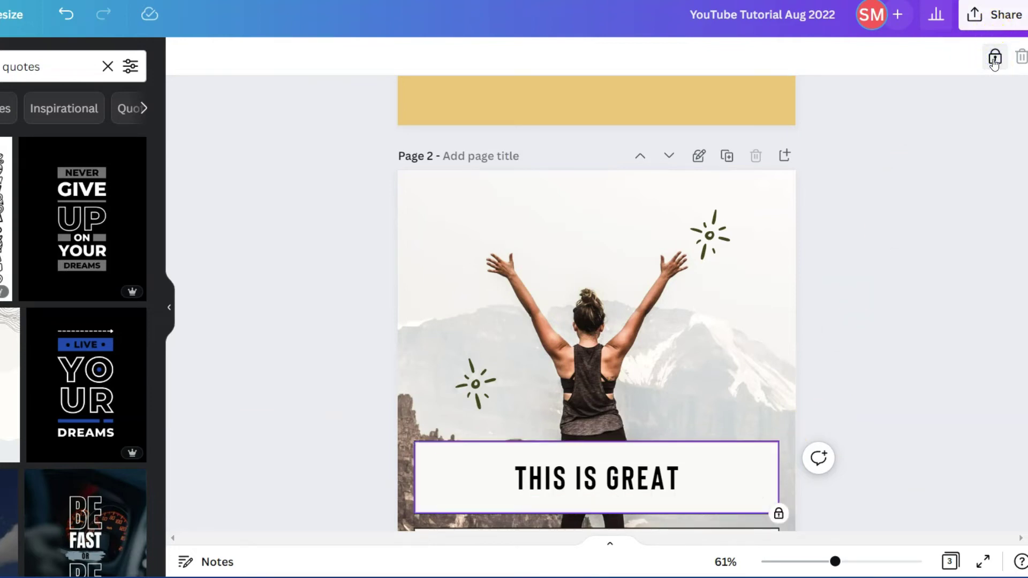
pyautogui.click(995, 58)
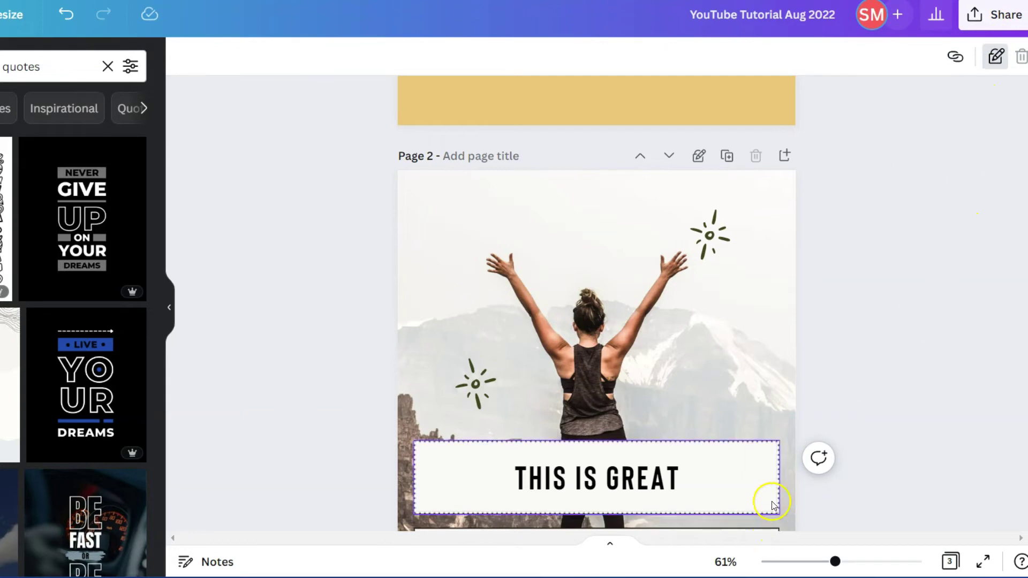
pyautogui.click(994, 58)
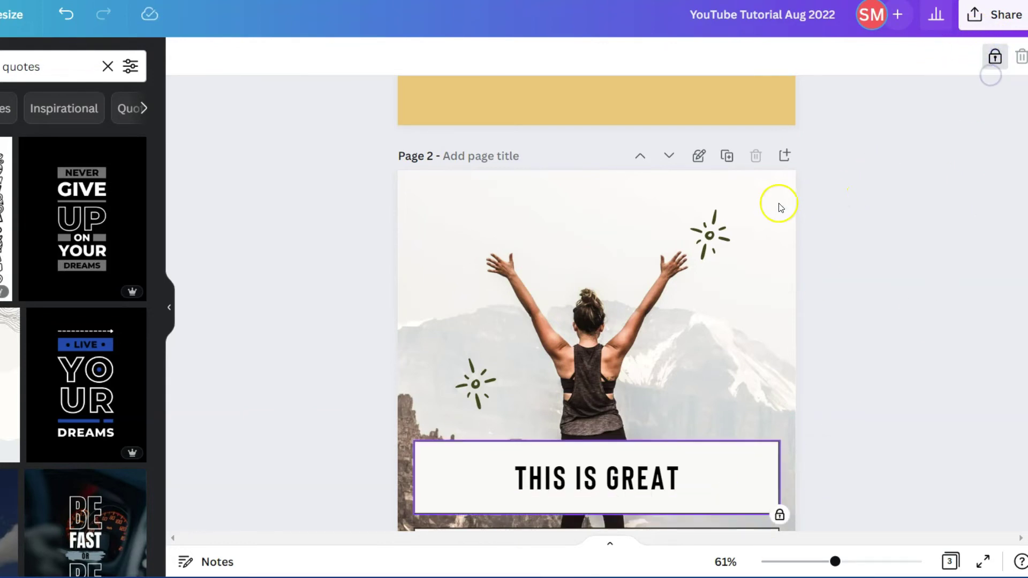
# Step: Lift the replace-only restriction from page 2 and unlock the "THIS IS GREAT" text
pyautogui.click(698, 156)
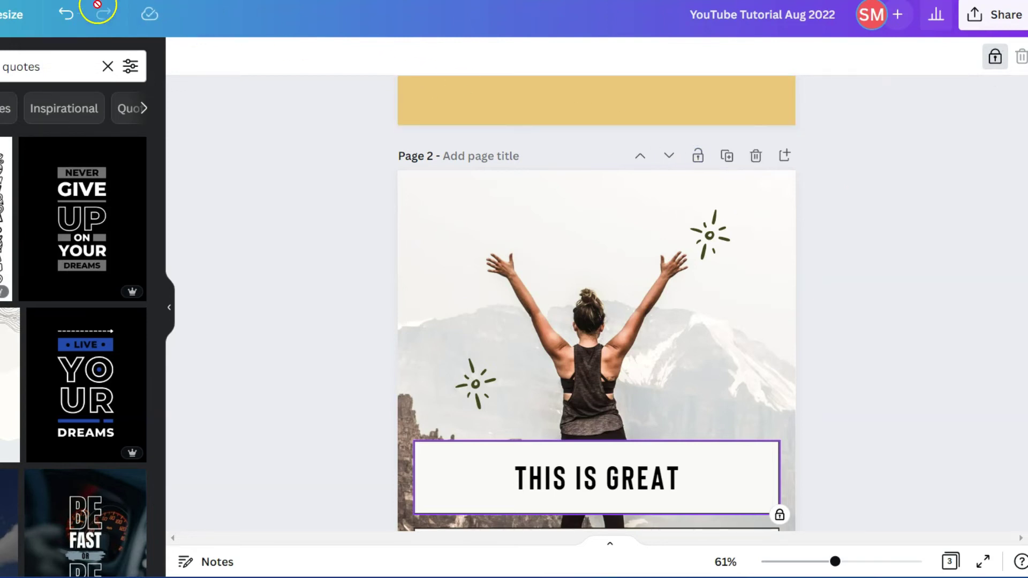
pyautogui.click(746, 227)
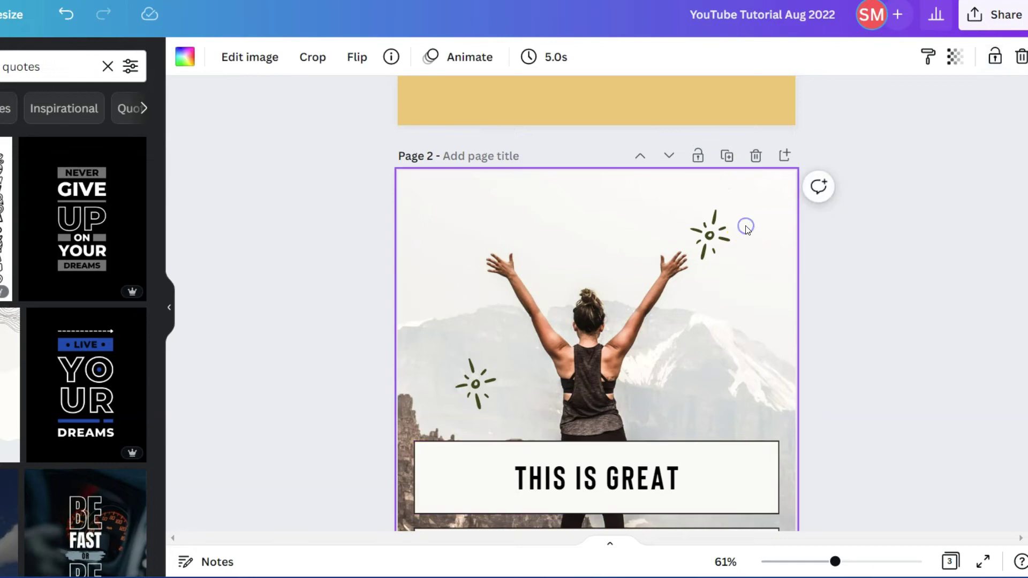
pyautogui.click(715, 463)
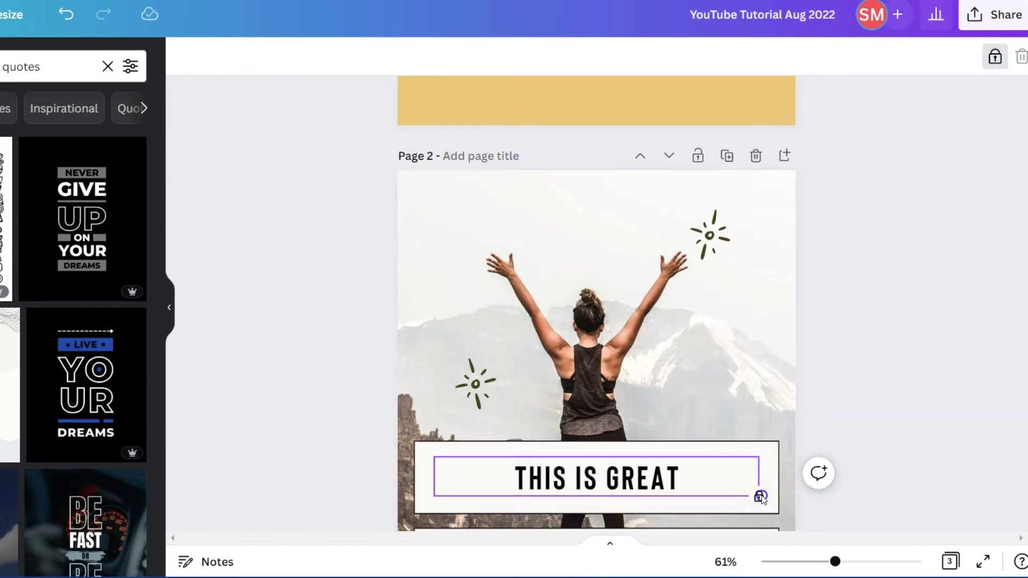
pyautogui.scroll(-2, 854, 446)
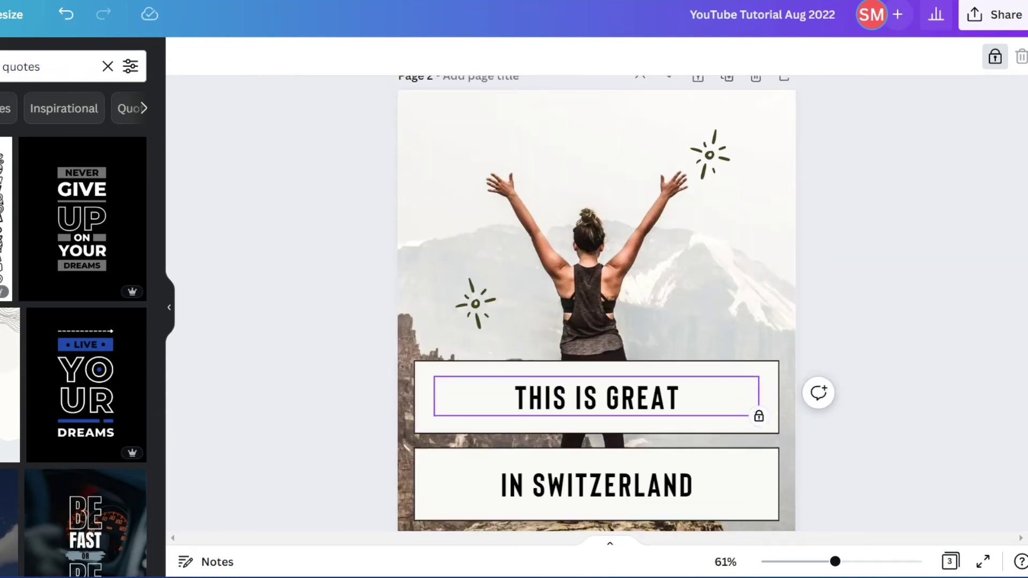
pyautogui.click(758, 416)
pyautogui.scroll(2, 853, 240)
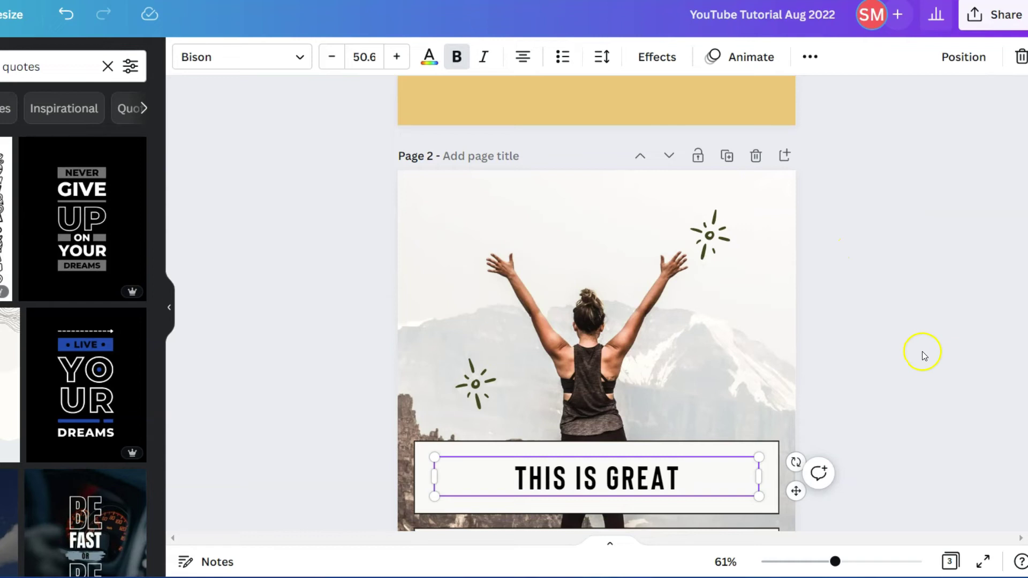
# Step: Move the "THIS IS GREAT" text up over the hiker and back into its white box
pyautogui.scroll(-2, 878, 358)
pyautogui.moveTo(712, 404); pyautogui.dragTo(771, 334)
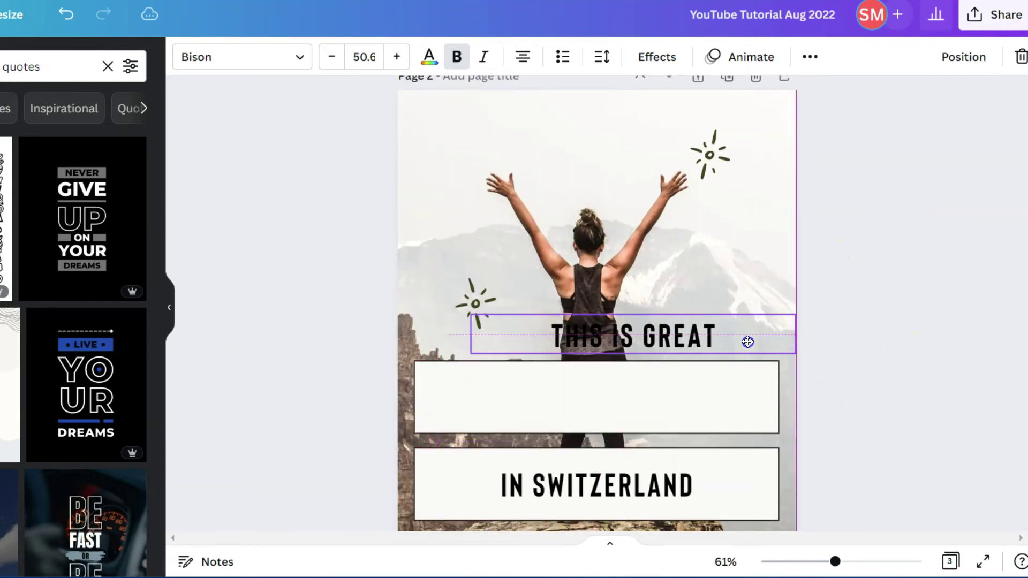
pyautogui.click(719, 395)
pyautogui.moveTo(683, 332); pyautogui.dragTo(646, 396)
pyautogui.scroll(4, 741, 321)
pyautogui.scroll(-2, 817, 276)
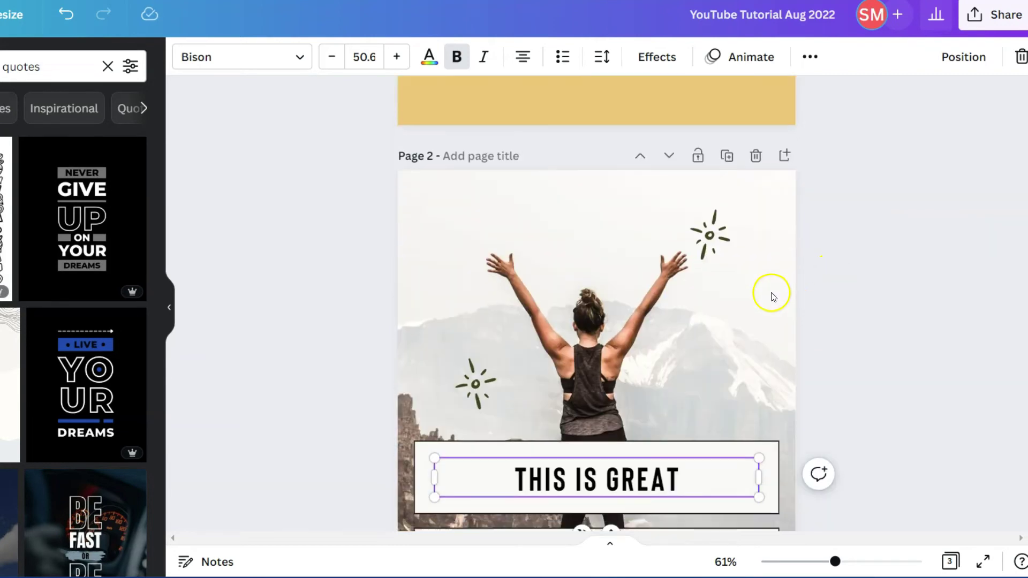
# Step: Set page 2 to allow only replacing content and change the lock state of its background photo
pyautogui.click(698, 156)
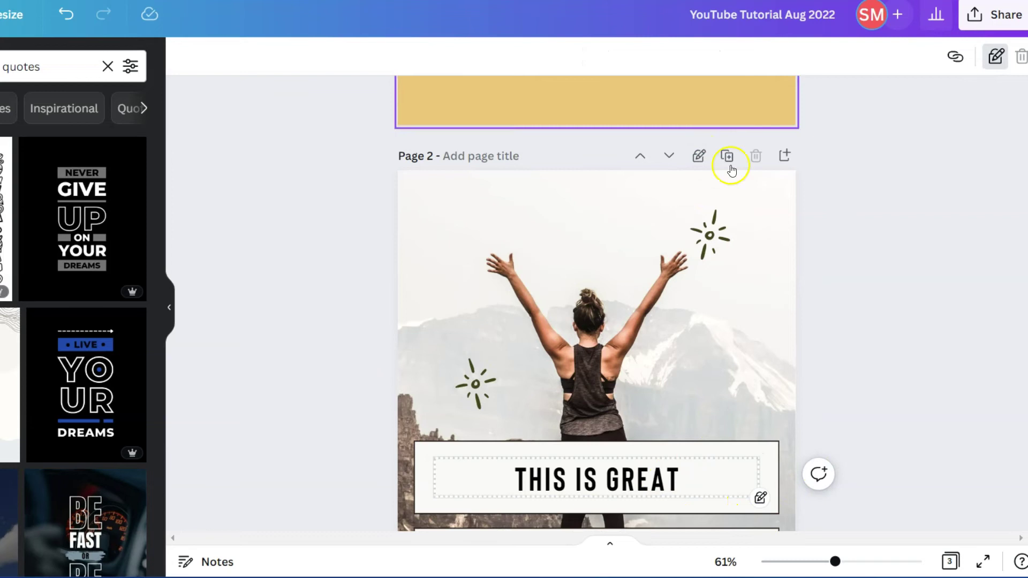
pyautogui.click(757, 236)
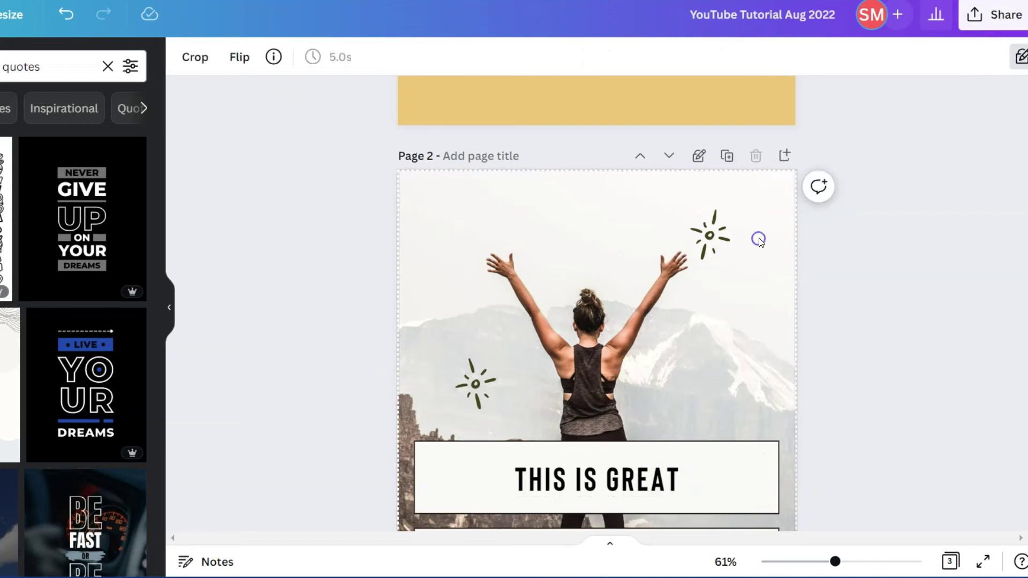
pyautogui.click(1019, 56)
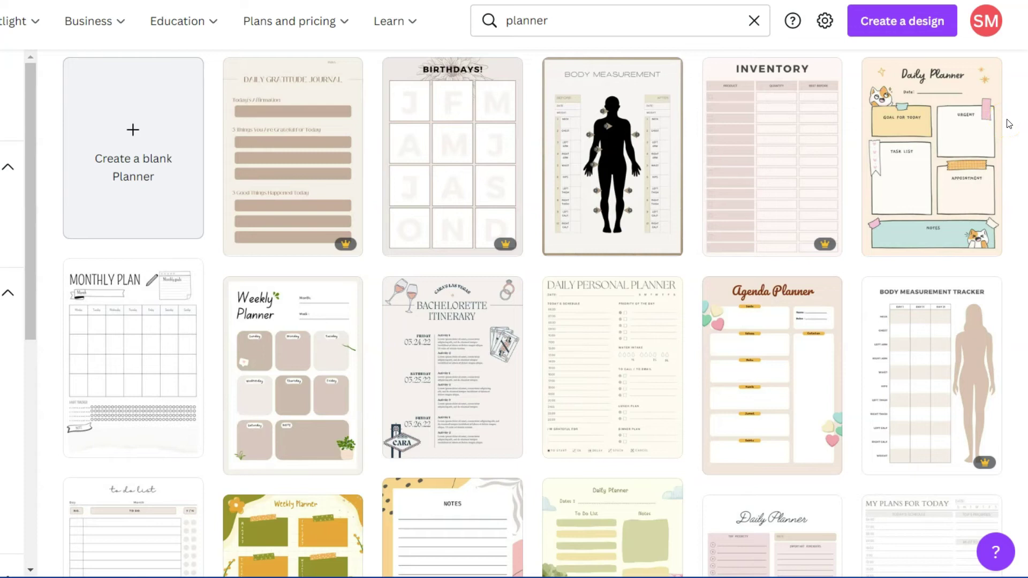
# Step: Open the Daily Planner template with the cat illustrations from the planner template results
pyautogui.moveTo(615, 70)
pyautogui.moveTo(932, 209)
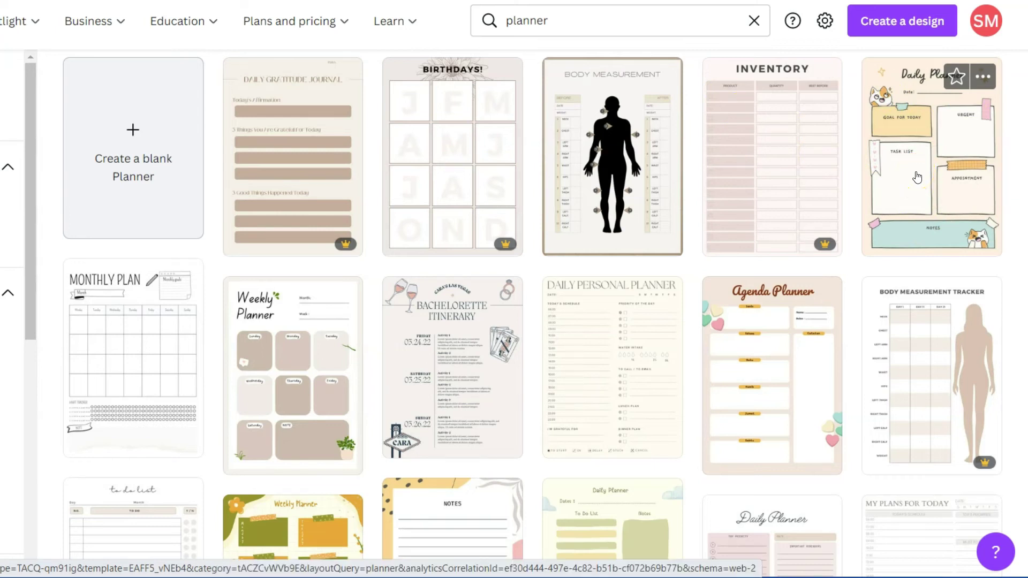
pyautogui.click(926, 155)
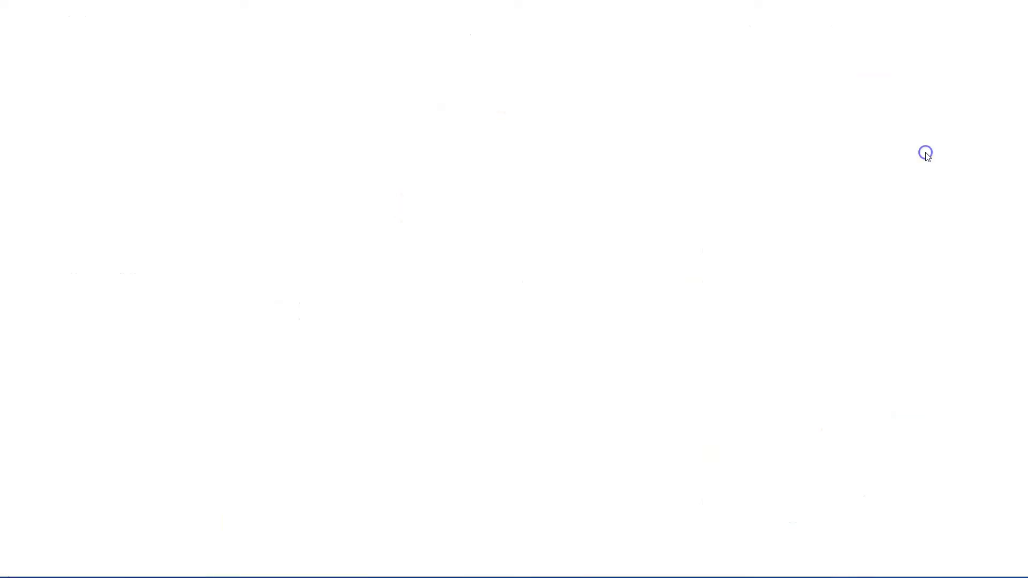